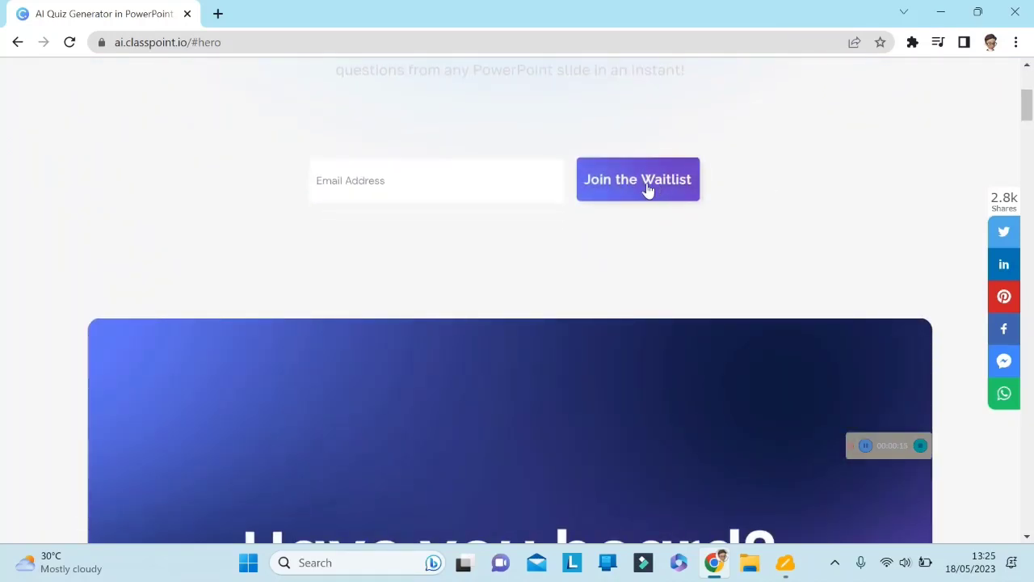
# Scroll through the ClassPoint AI waitlist web page down to its FAQ section.
pyautogui.click(408, 188)
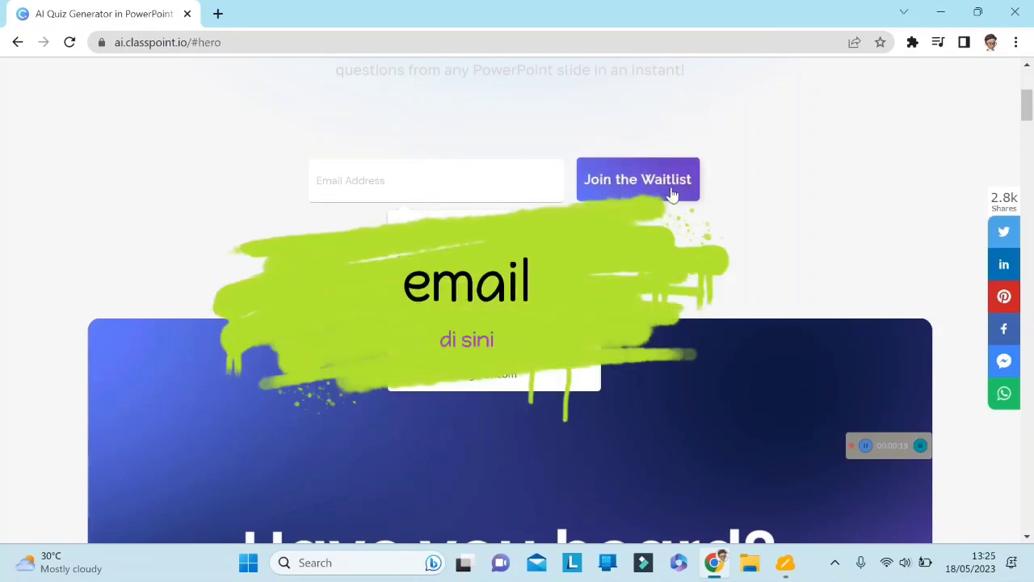
pyautogui.click(766, 176)
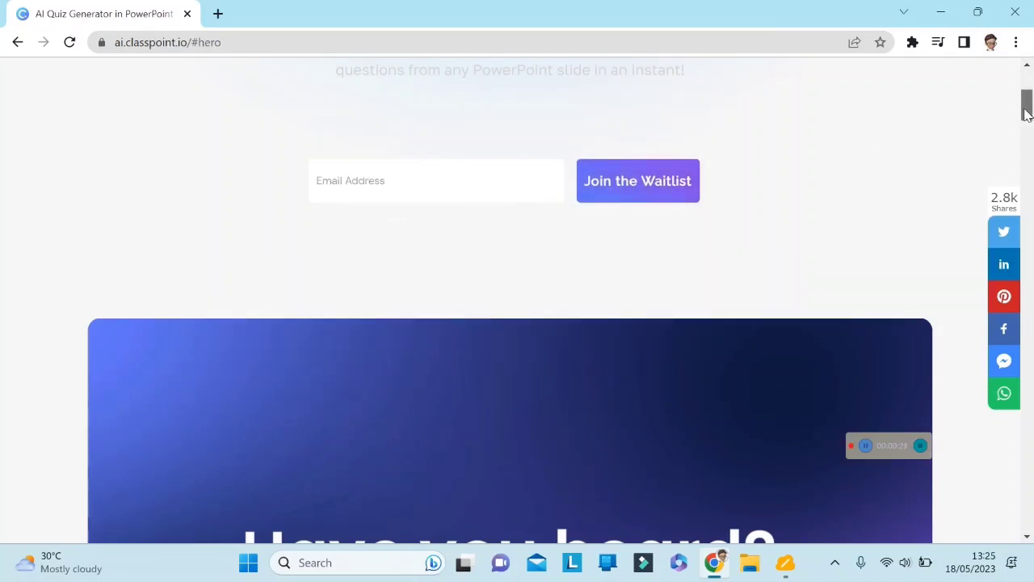
pyautogui.moveTo(1024, 118); pyautogui.dragTo(1029, 509)
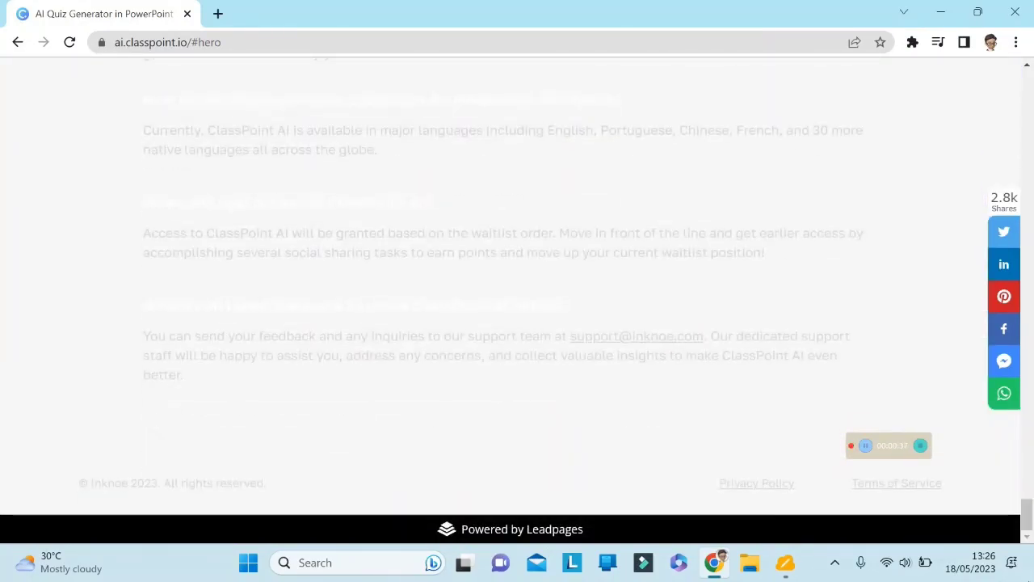
# Open PowerPoint and start a new blank presentation.
pyautogui.click(249, 565)
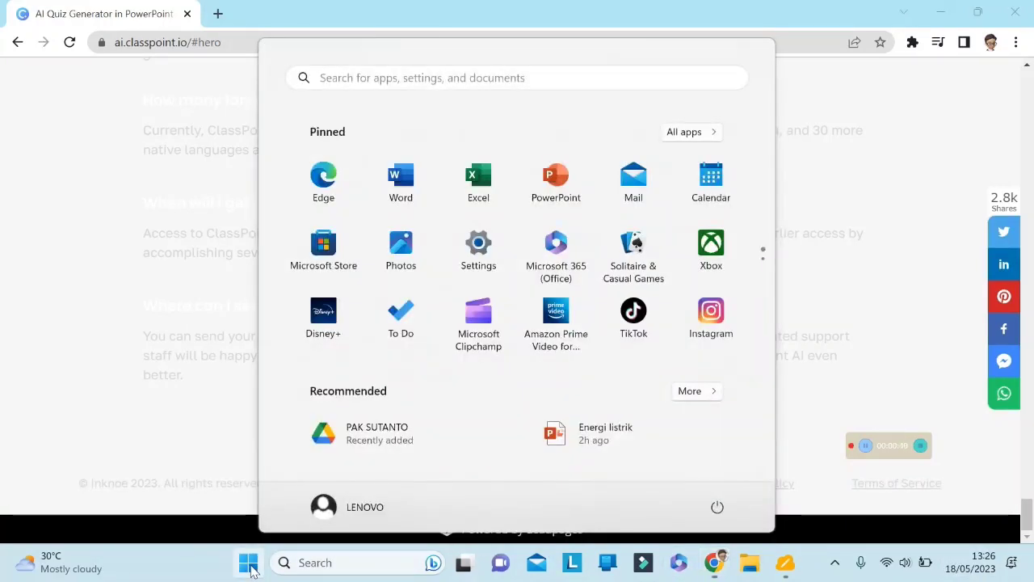
pyautogui.click(556, 177)
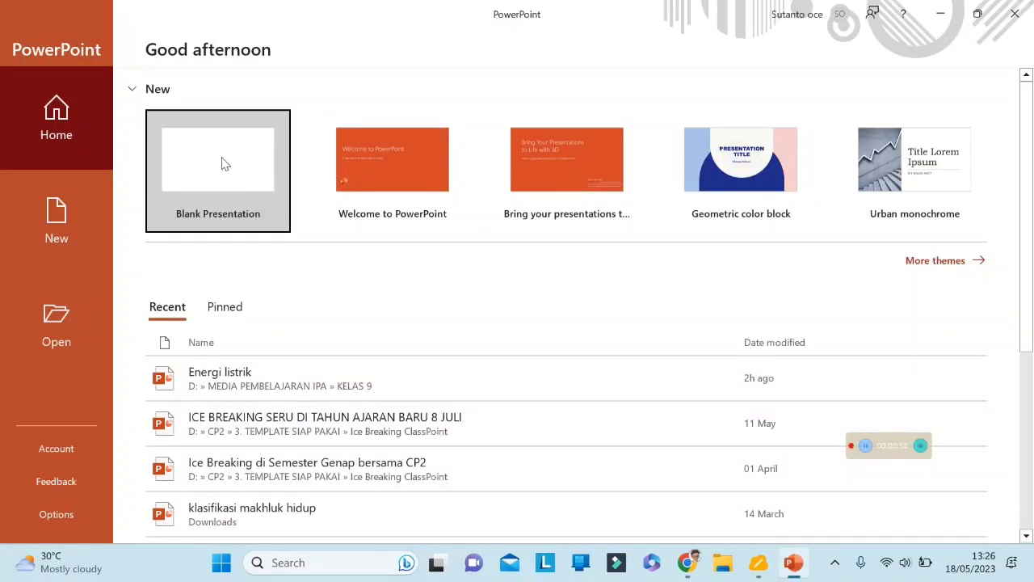
pyautogui.click(225, 164)
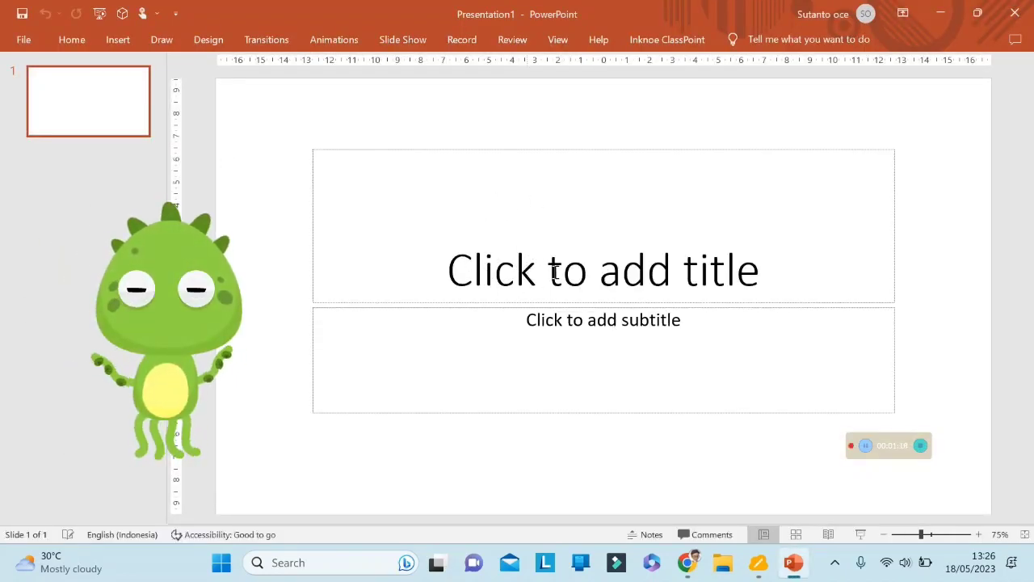
# Enter the title "Klasifikasi makhluk hidup" on the first slide.
pyautogui.click(604, 275)
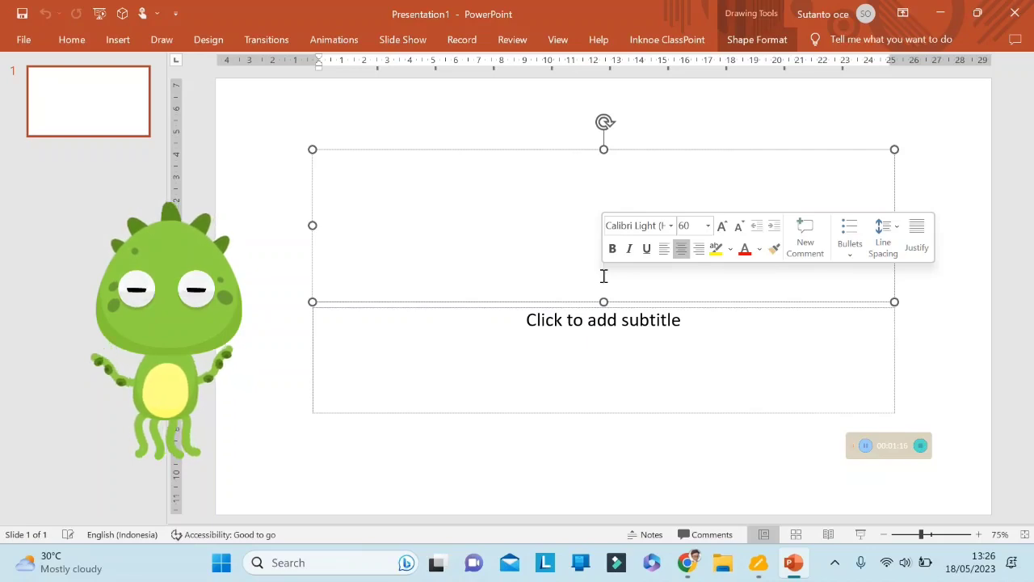
pyautogui.write('kl')
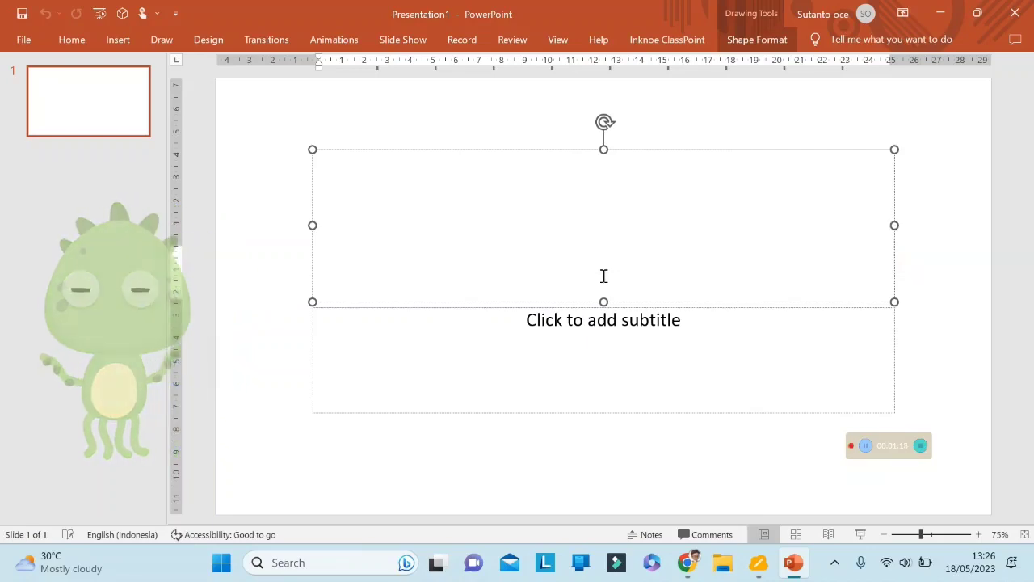
pyautogui.write('asifik')
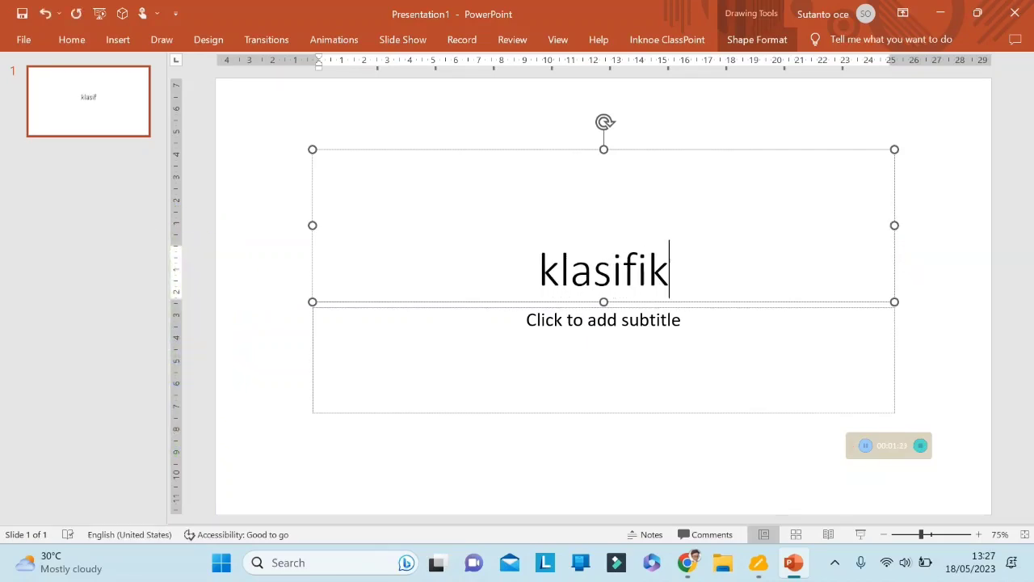
pyautogui.write('asi makhluk hi')
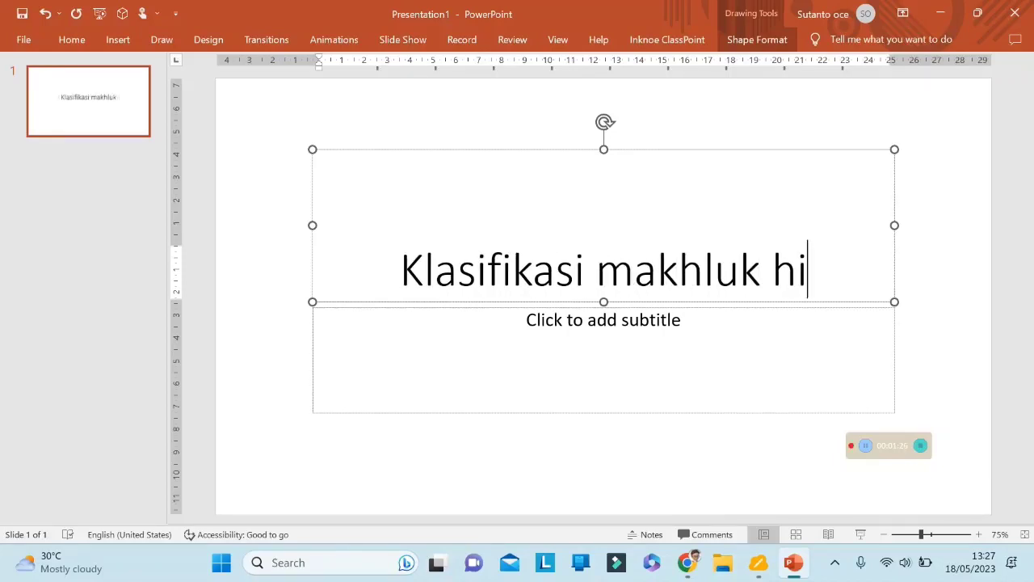
pyautogui.write('dup')
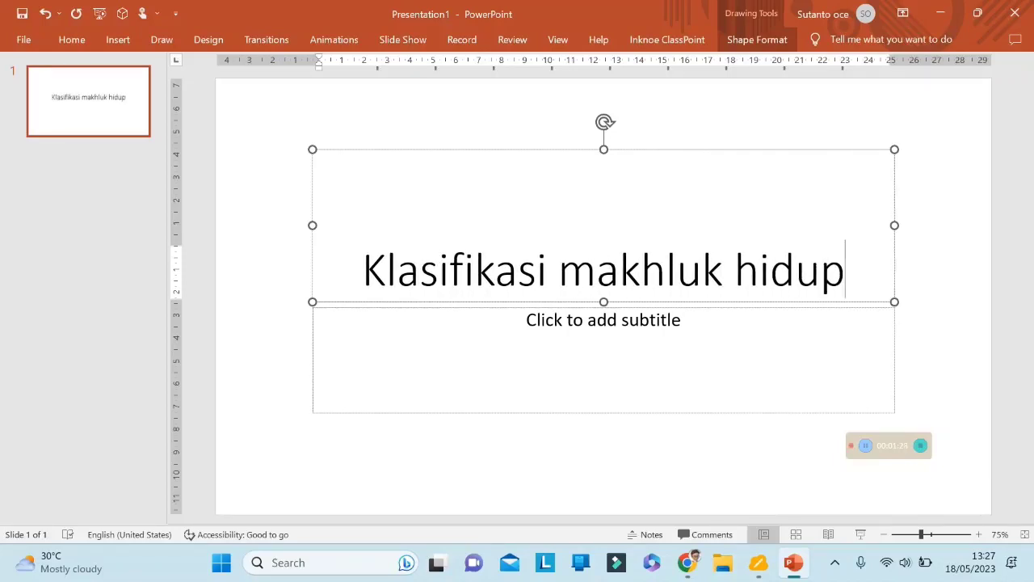
pyautogui.click(630, 326)
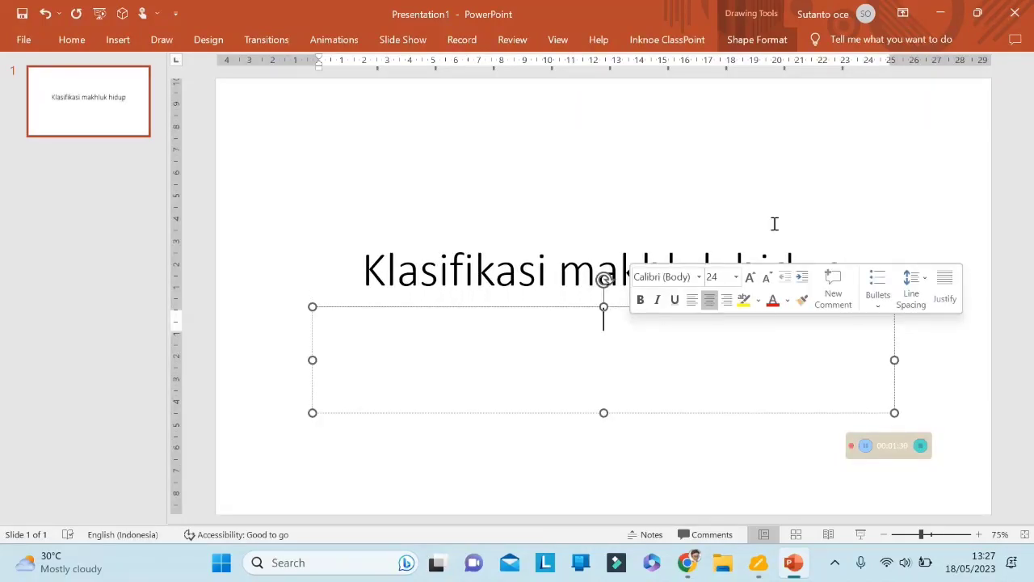
pyautogui.click(879, 205)
pyautogui.click(927, 242)
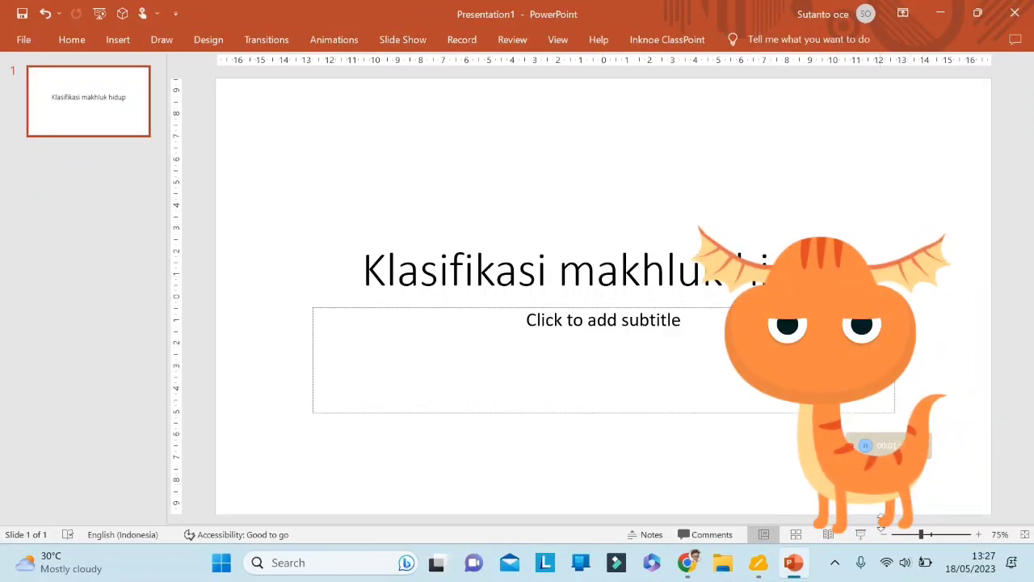
# Start the slide show and open the ClassPoint AI quiz generator's question options.
pyautogui.click(863, 536)
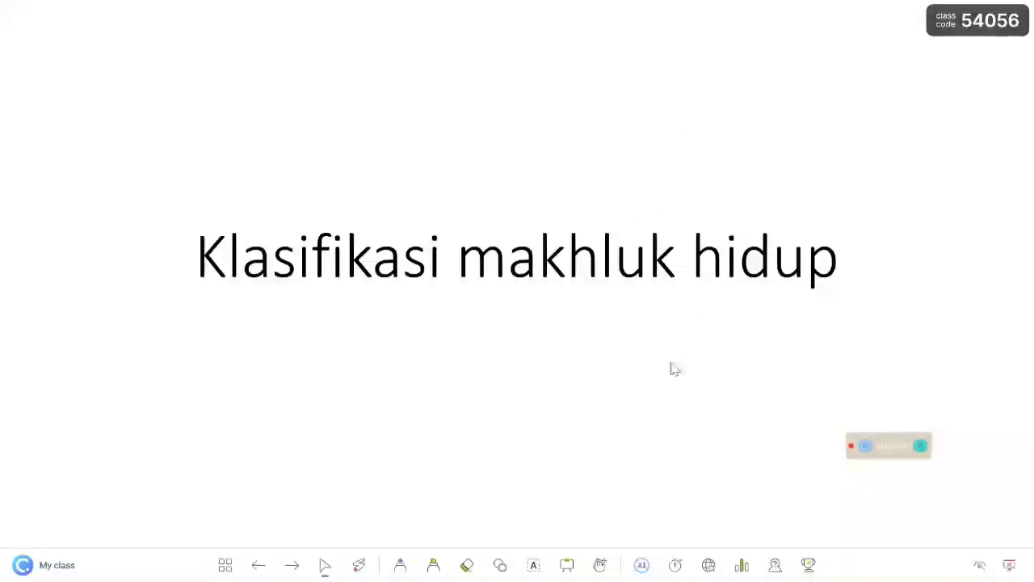
pyautogui.click(642, 566)
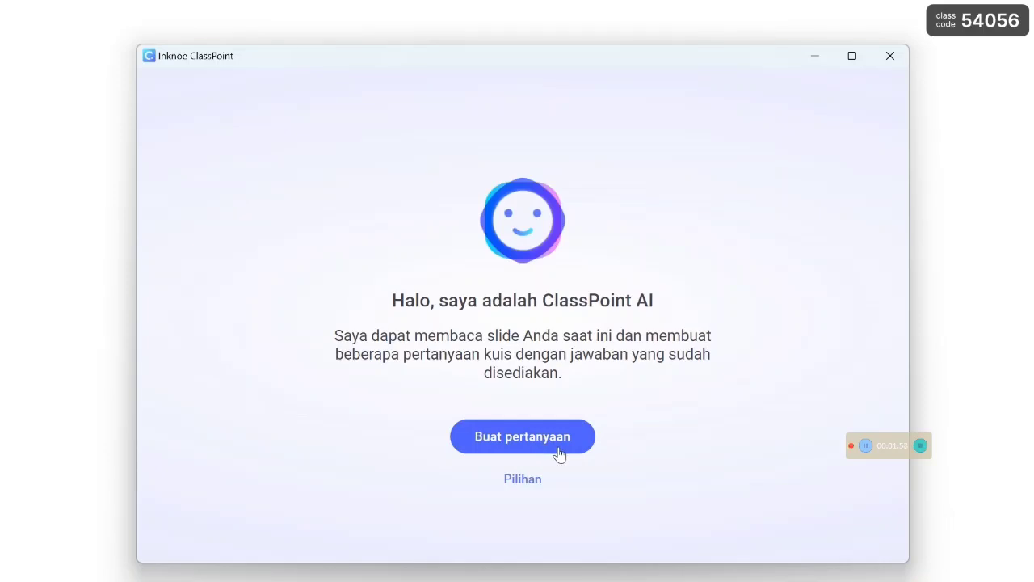
pyautogui.click(524, 480)
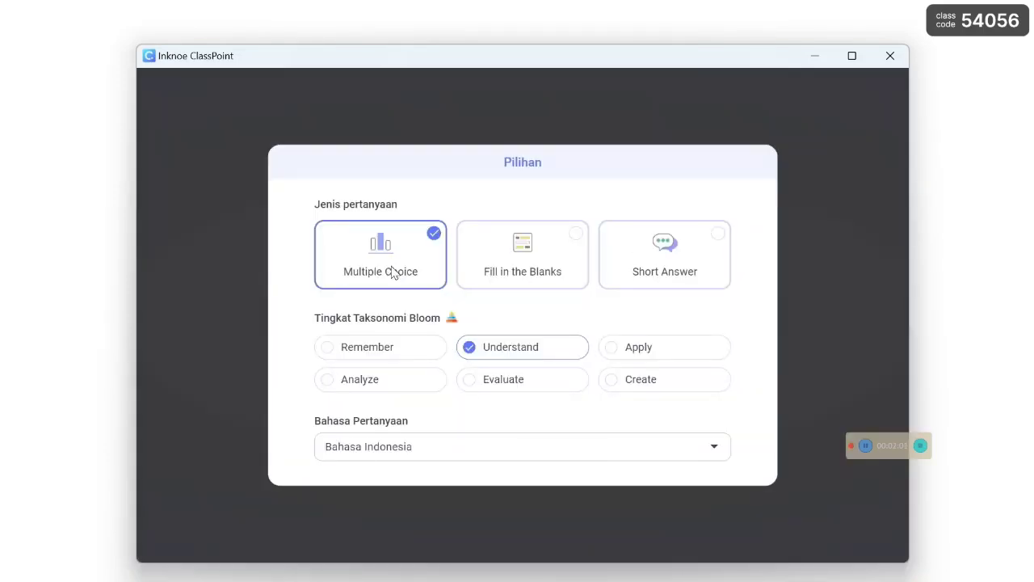
pyautogui.click(575, 236)
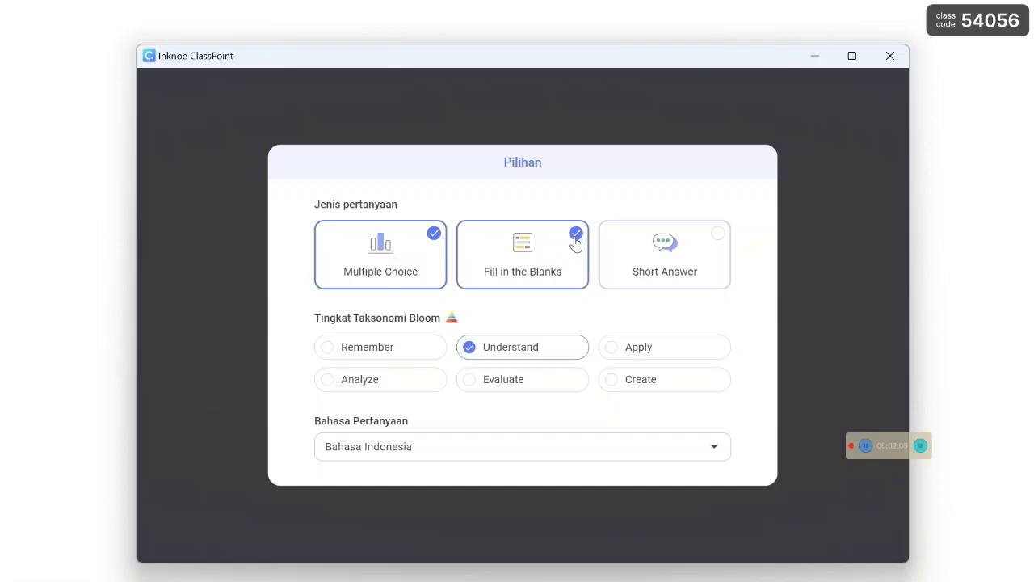
pyautogui.click(718, 236)
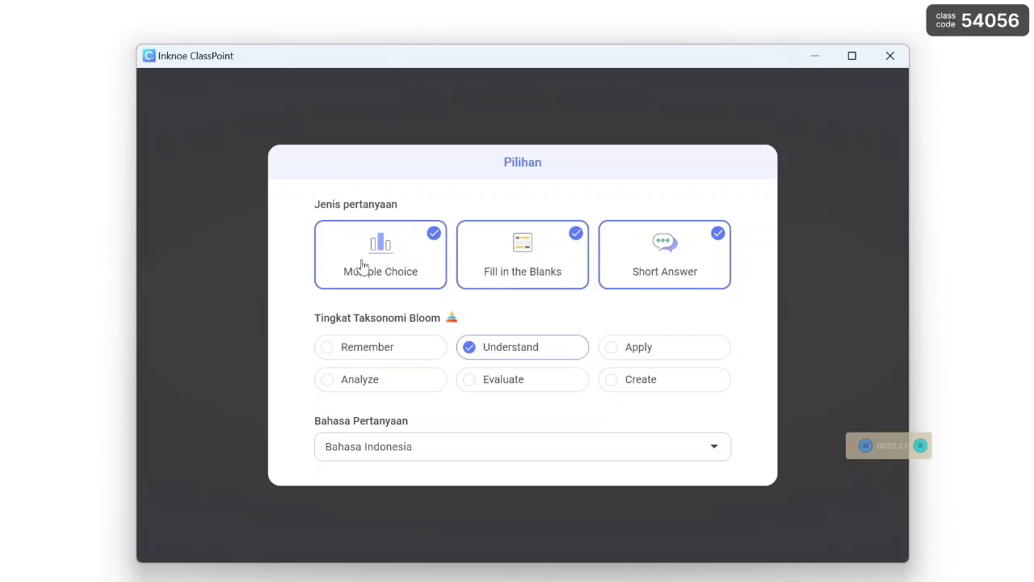
pyautogui.click(576, 235)
pyautogui.click(720, 236)
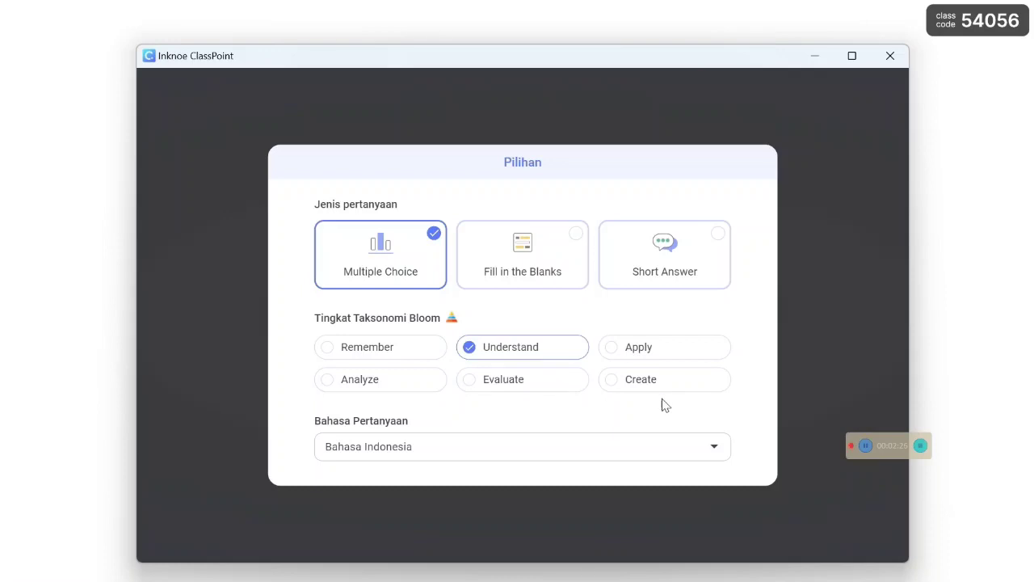
# Review the Bloom taxonomy levels and the question language list, and close the options.
pyautogui.click(334, 351)
pyautogui.click(353, 357)
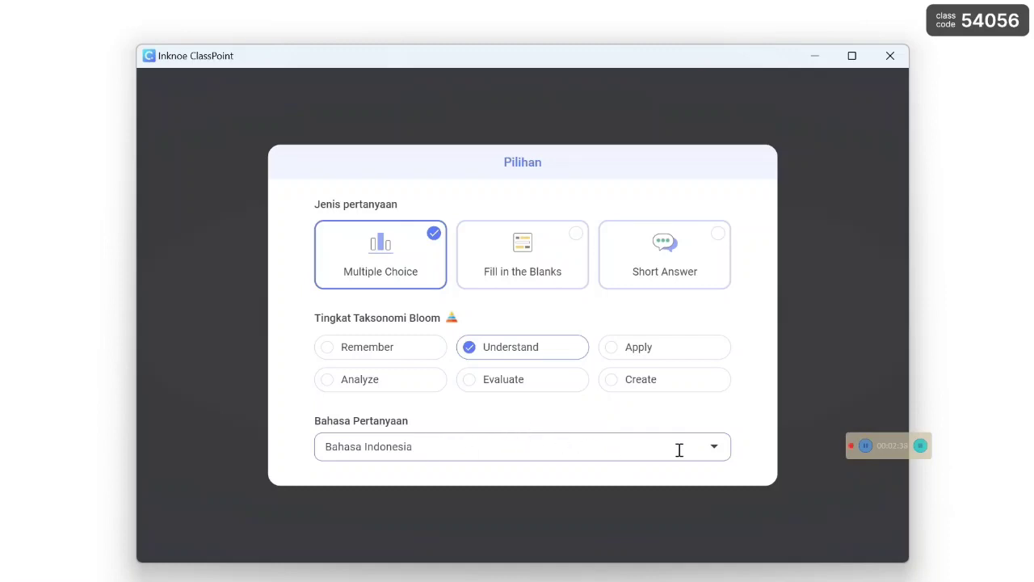
pyautogui.click(713, 450)
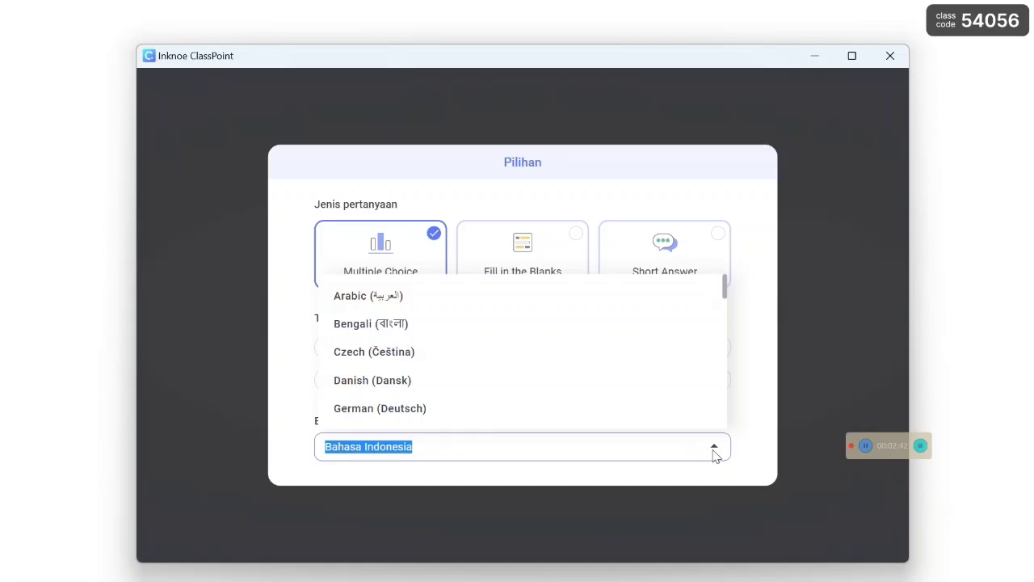
pyautogui.click(789, 424)
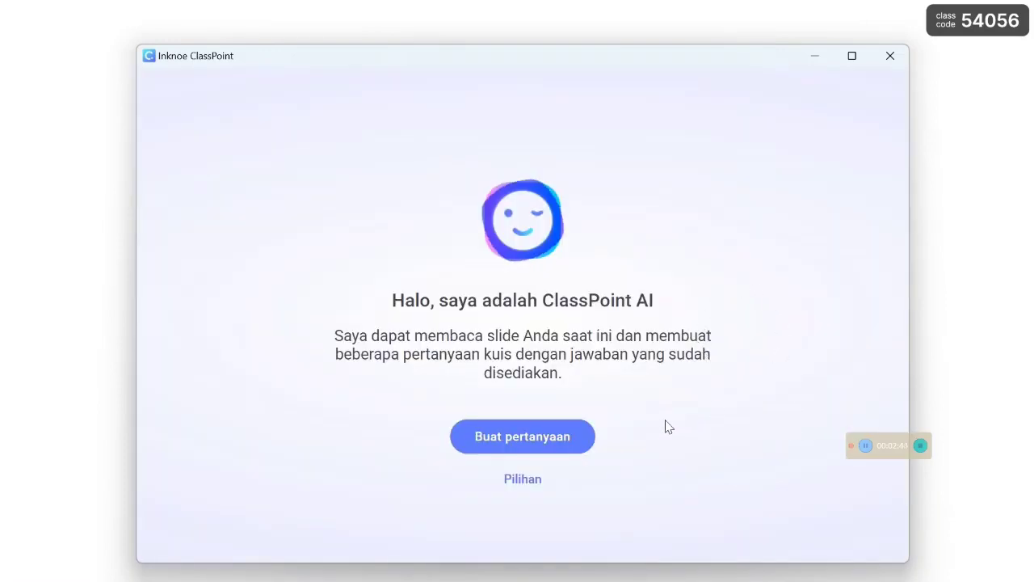
# Generate a quiz question from the slide and reveal its correct answer.
pyautogui.click(534, 441)
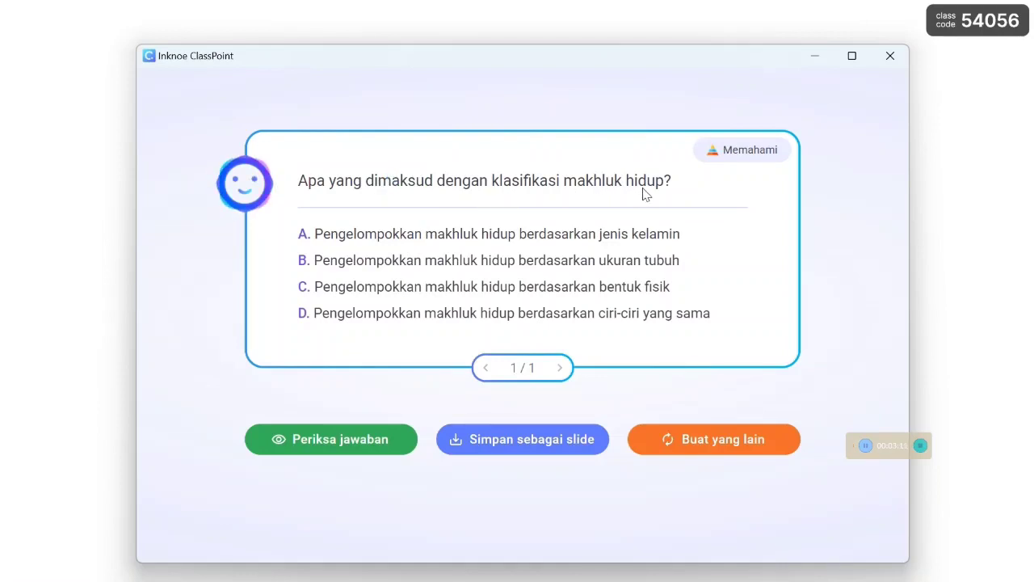
pyautogui.click(341, 443)
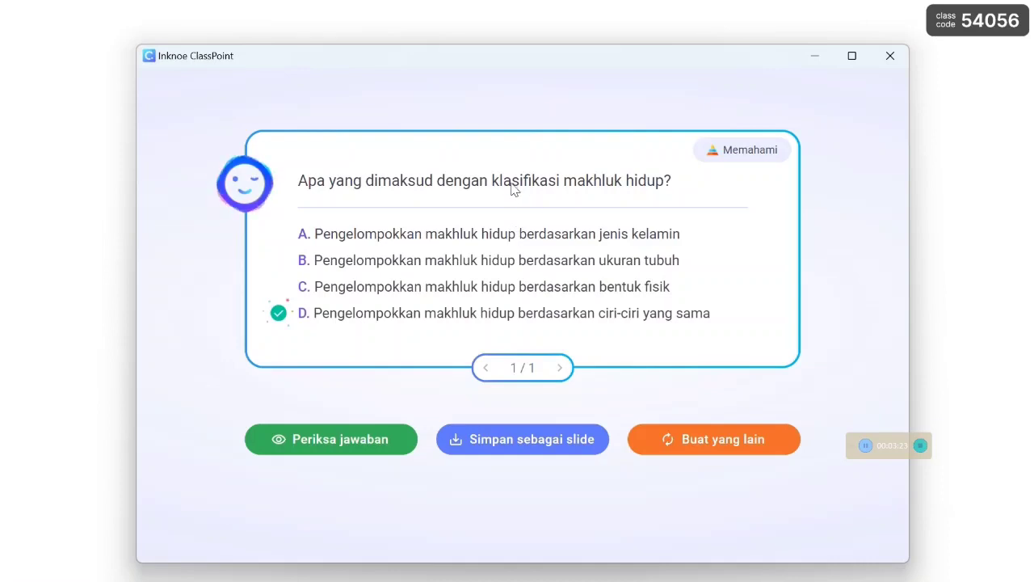
# Save the generated question as a new slide.
pyautogui.click(512, 447)
pyautogui.moveTo(477, 67); pyautogui.dragTo(613, 35)
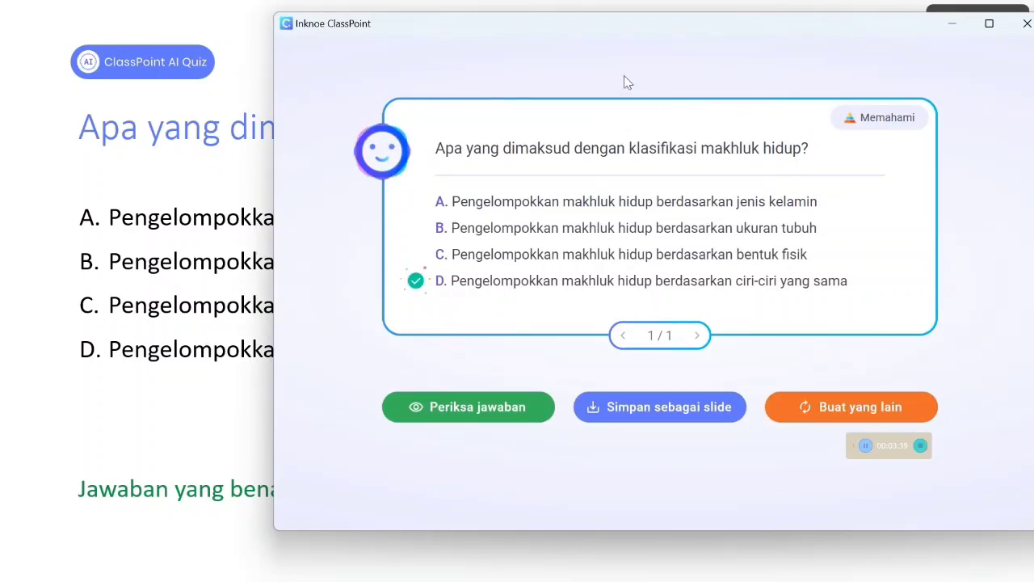
pyautogui.moveTo(633, 30); pyautogui.dragTo(493, 37)
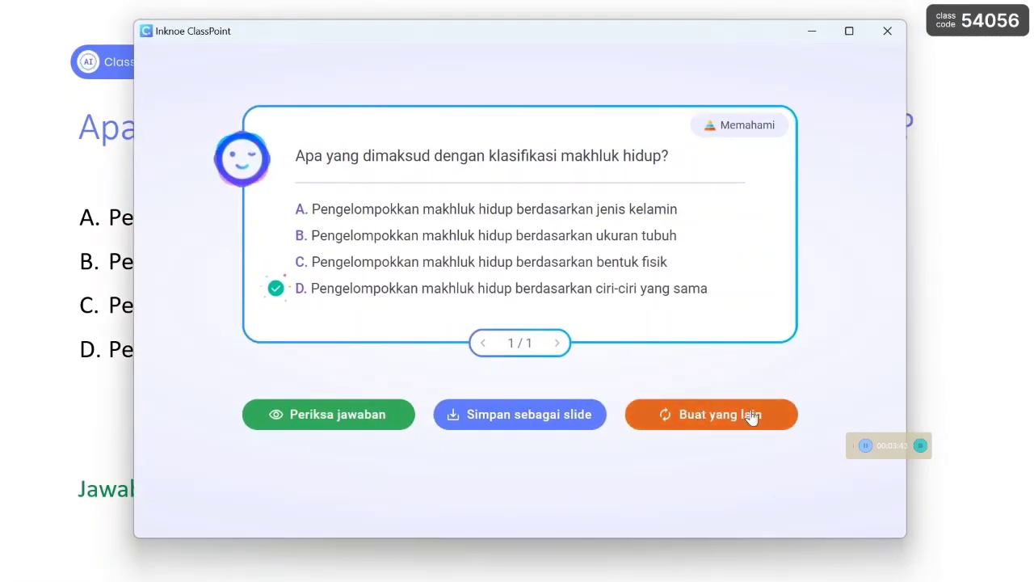
# Generate another quiz question and reveal its correct answer.
pyautogui.click(720, 422)
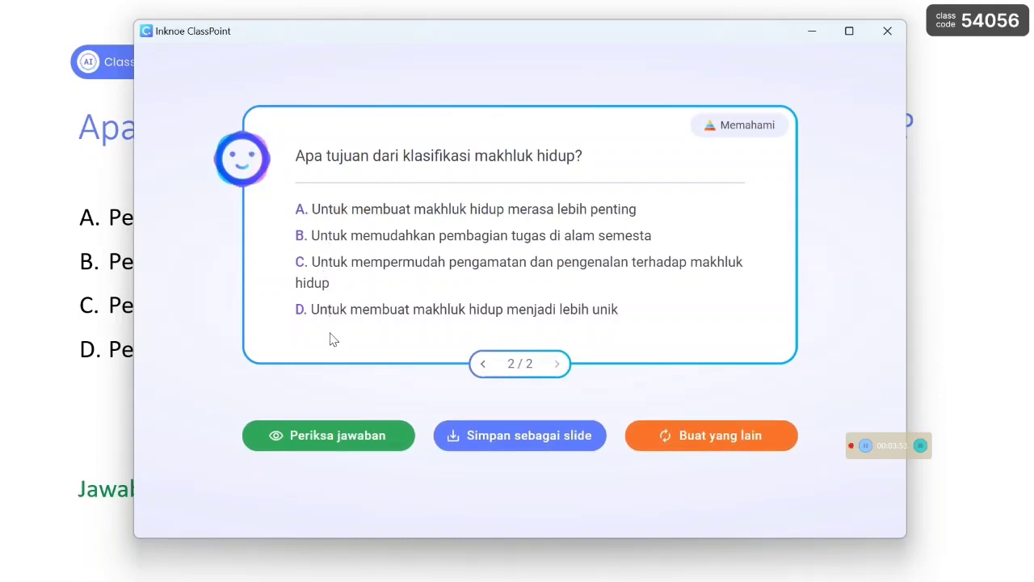
pyautogui.click(343, 440)
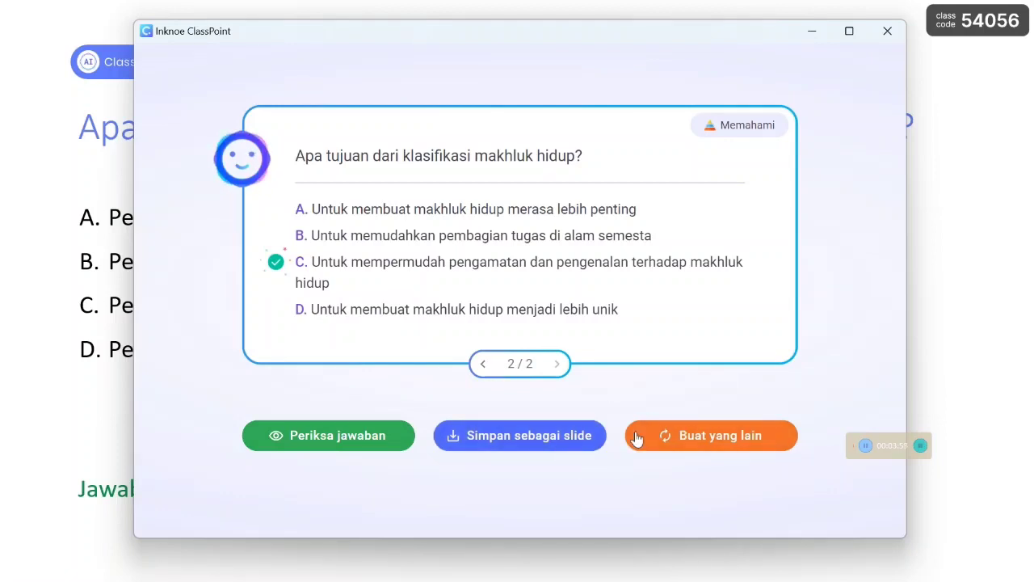
# Save the second generated question as a new slide.
pyautogui.click(560, 439)
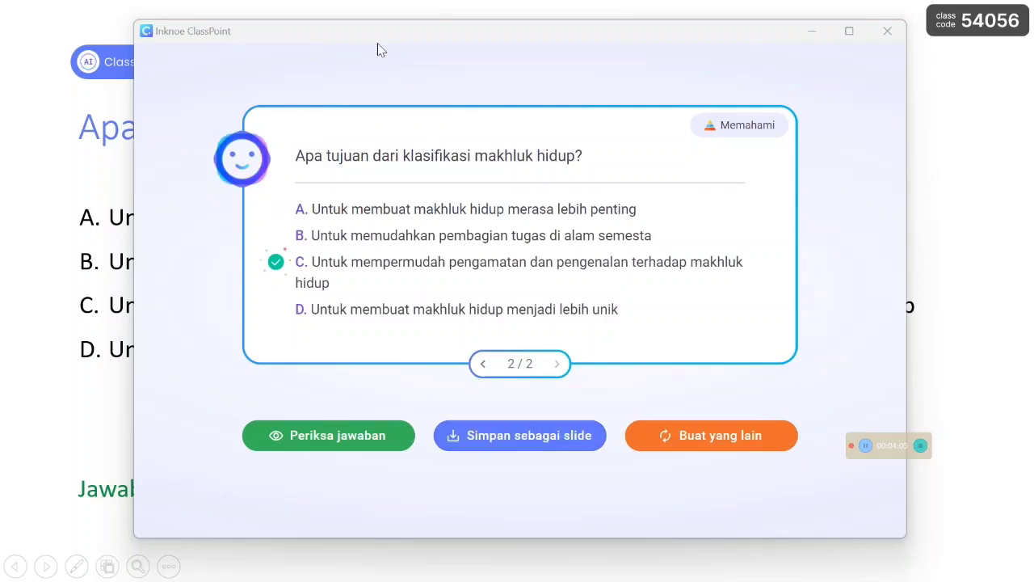
pyautogui.moveTo(380, 50); pyautogui.dragTo(768, 44)
pyautogui.moveTo(727, 145); pyautogui.dragTo(487, 41)
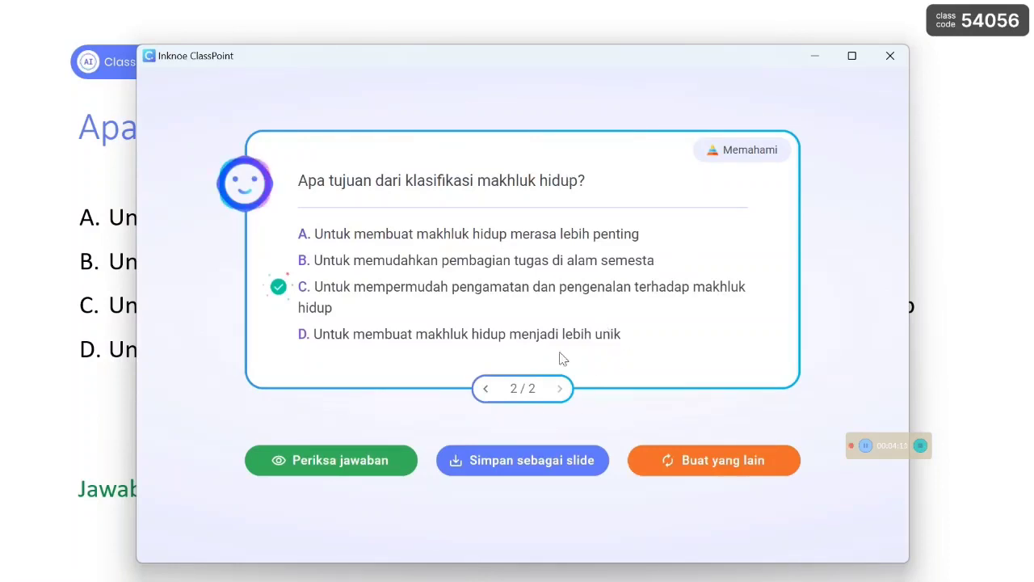
# Close the ClassPoint AI window and end the slide show.
pyautogui.click(888, 53)
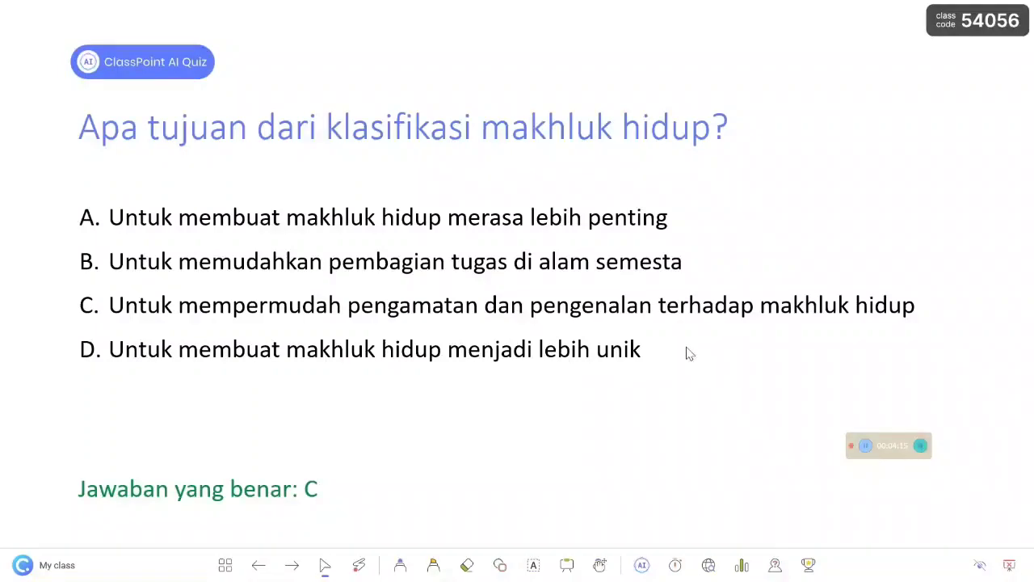
pyautogui.press('Escape')
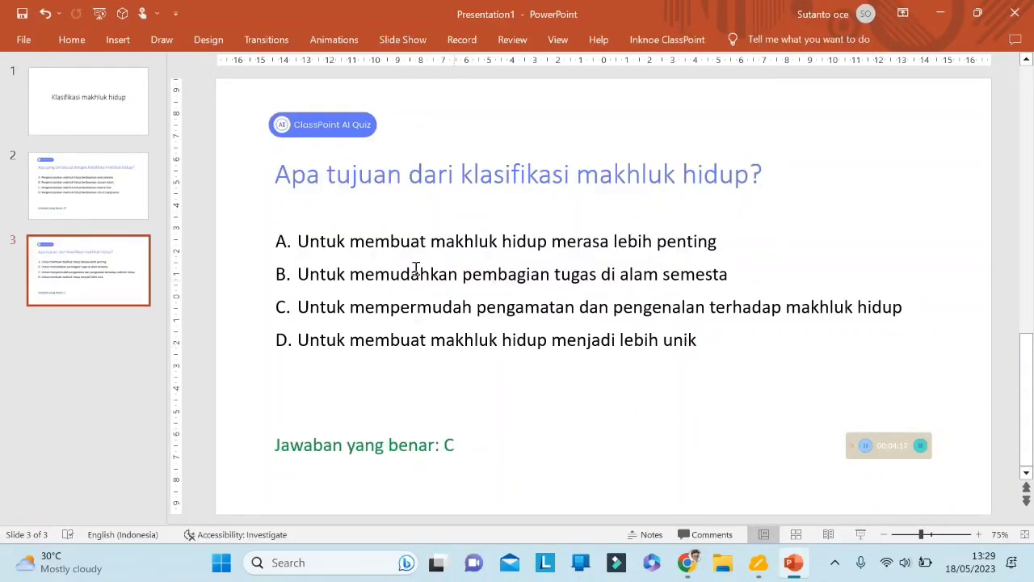
# Review the two saved quiz slides in the presentation.
pyautogui.click(118, 195)
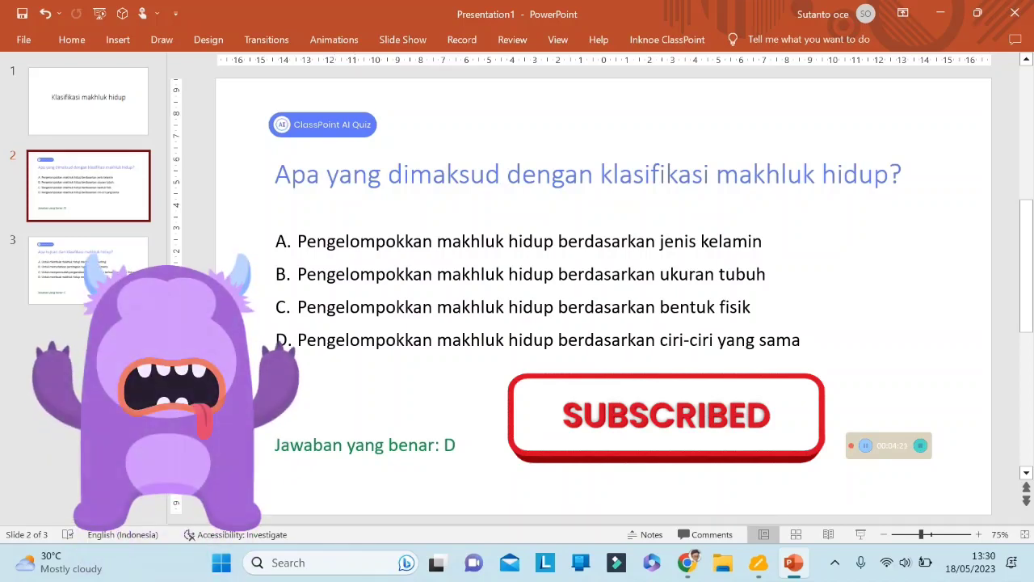
pyautogui.click(81, 253)
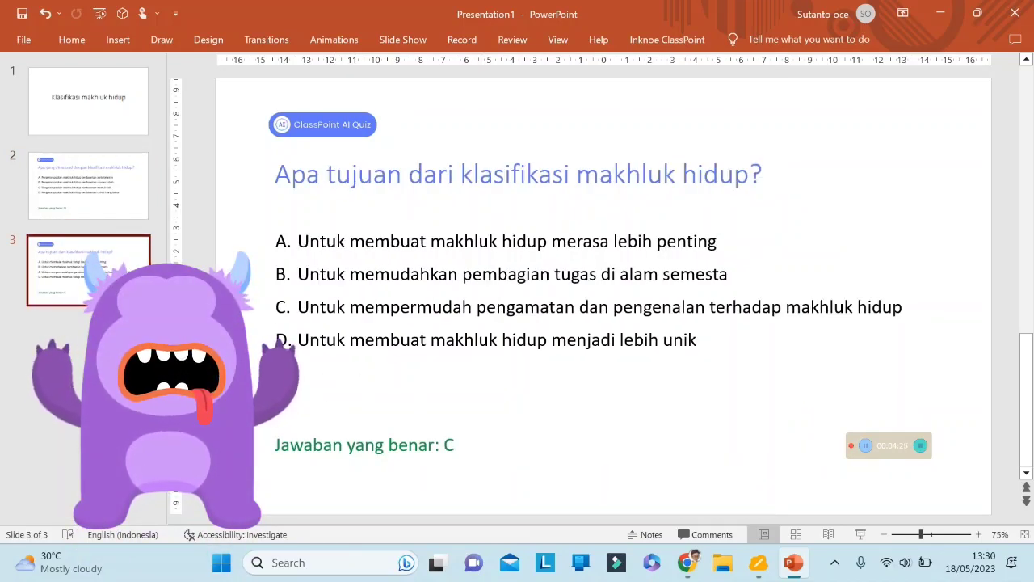
pyautogui.click(105, 198)
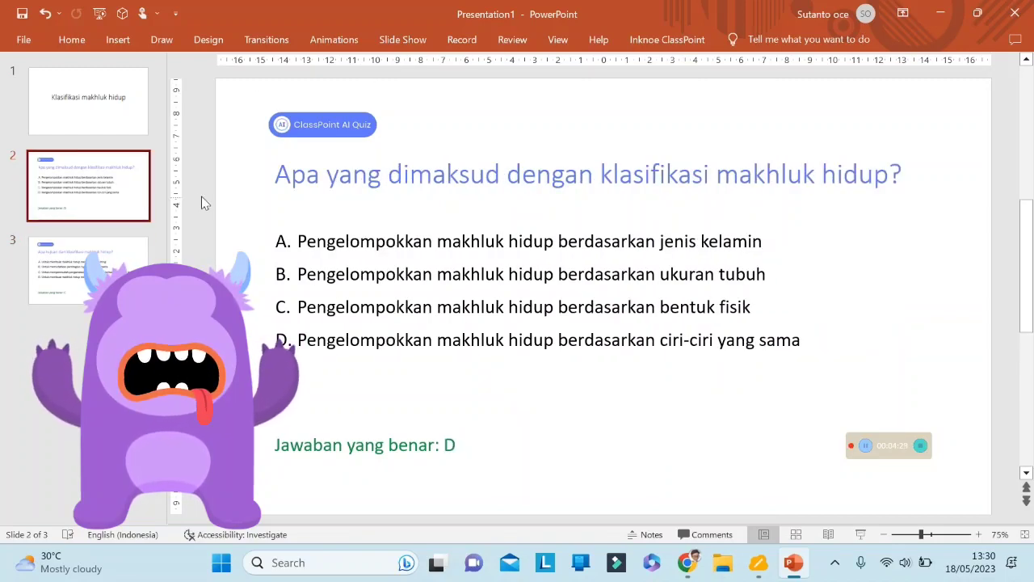
# Add a ClassPoint Multiple Choice activity to the first quiz slide, with answer key D and Quiz mode switched on.
pyautogui.click(670, 40)
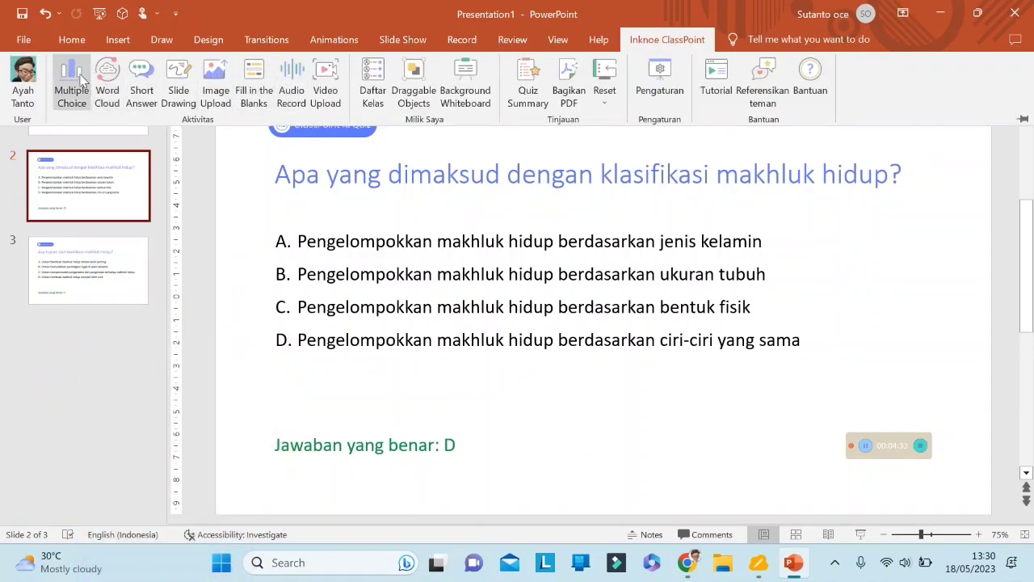
pyautogui.click(72, 78)
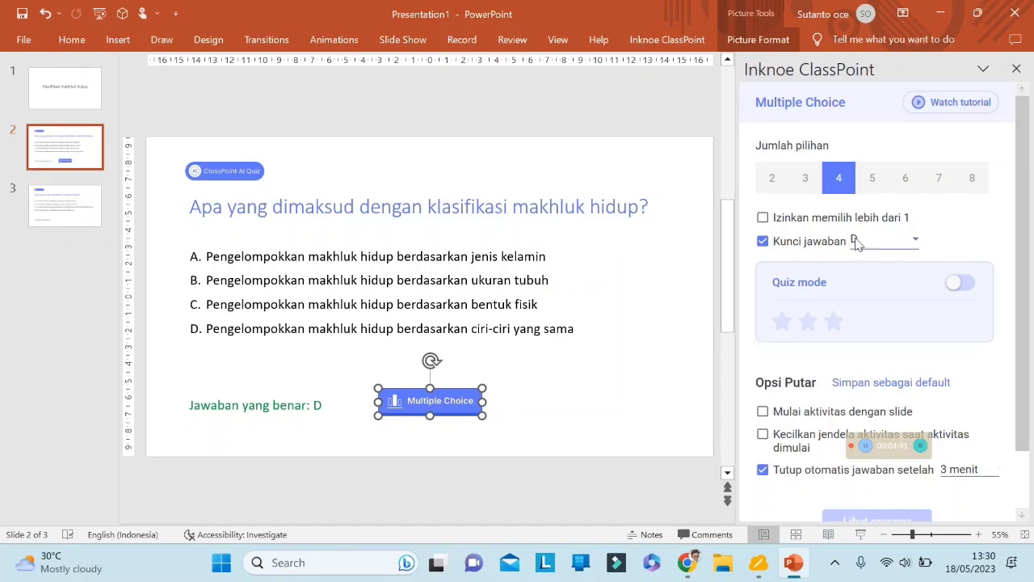
pyautogui.click(959, 284)
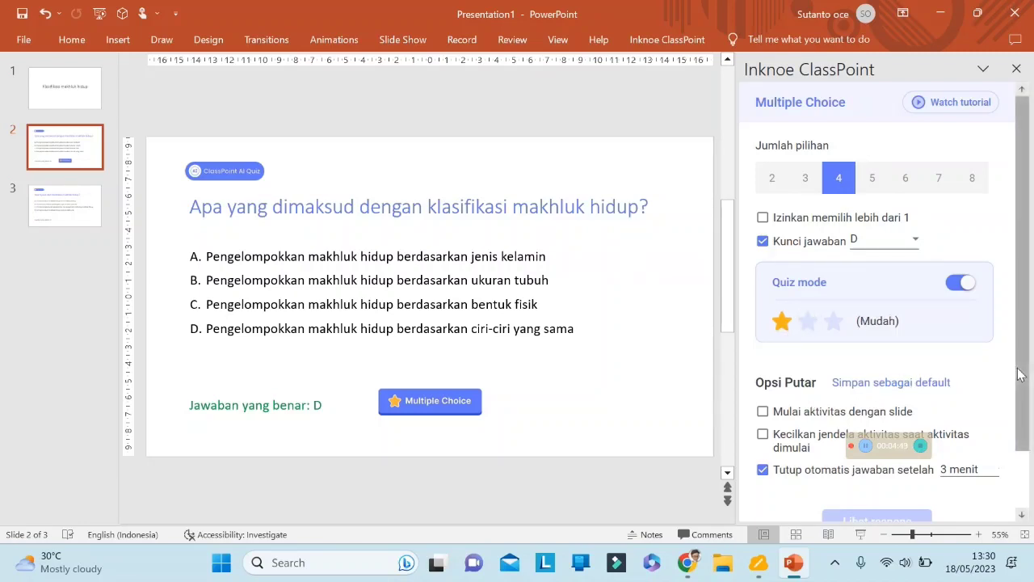
pyautogui.moveTo(1023, 395); pyautogui.dragTo(1027, 452)
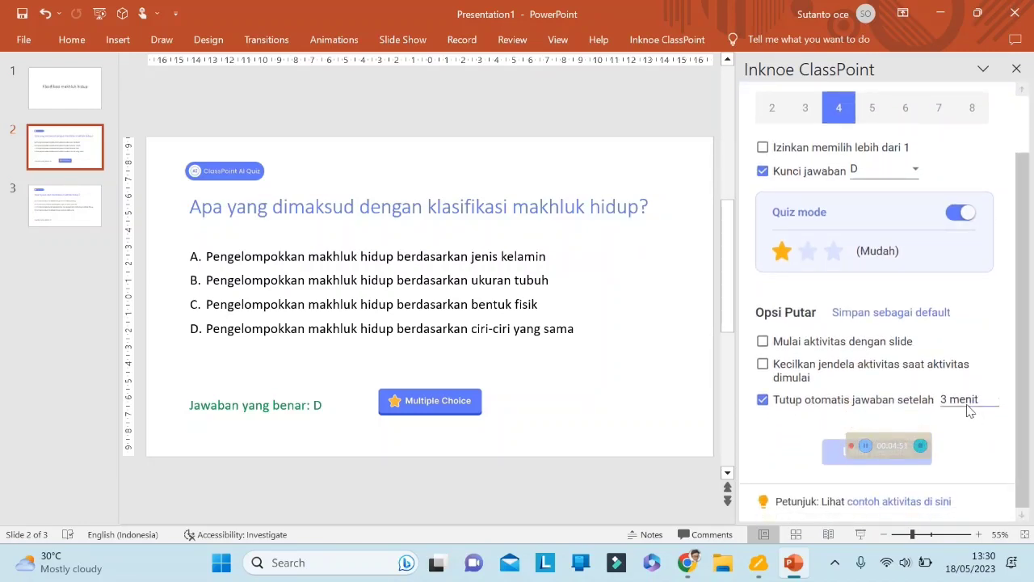
pyautogui.moveTo(899, 449); pyautogui.dragTo(979, 421)
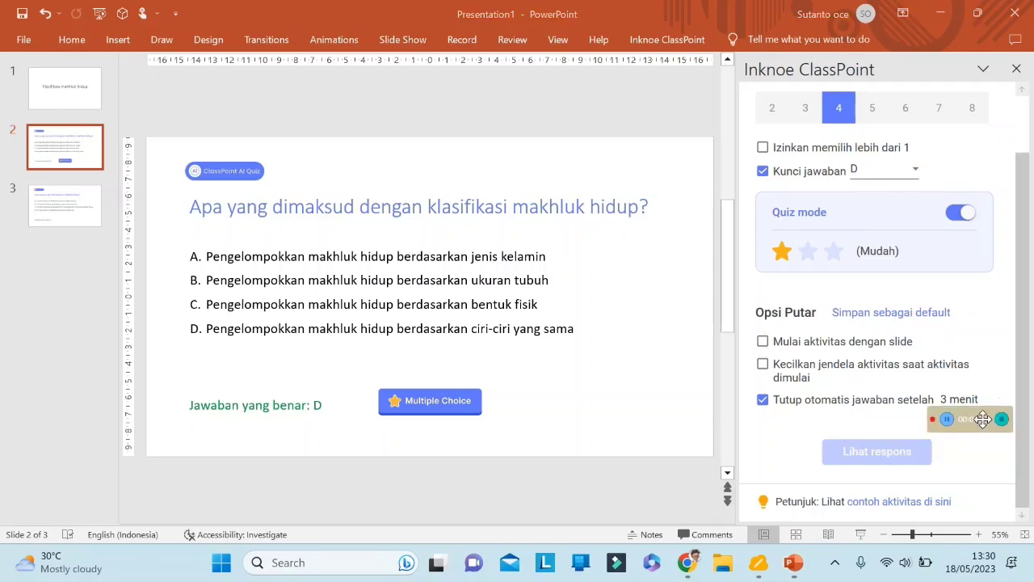
pyautogui.click(1016, 71)
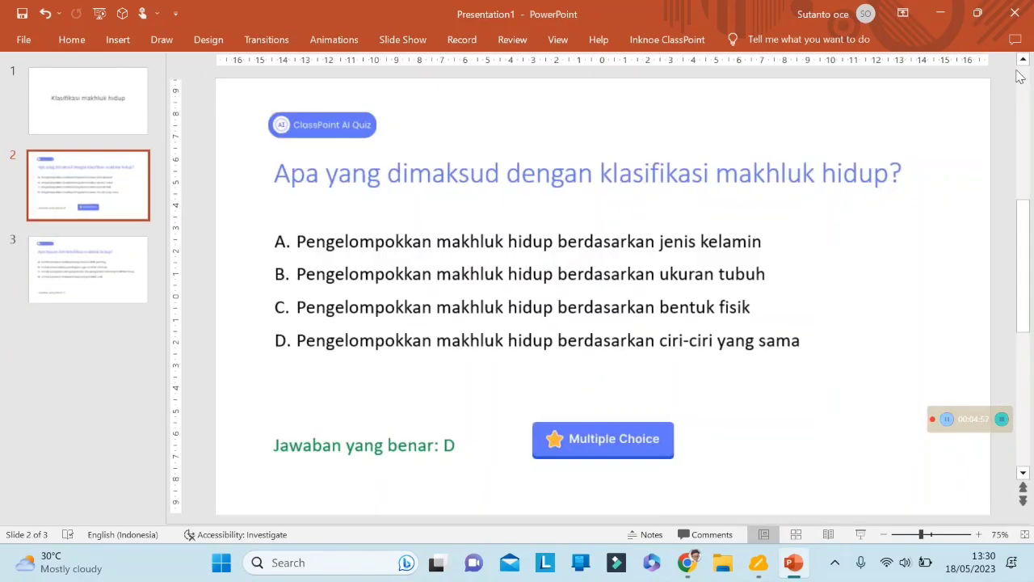
# Delete the "Jawaban yang benar: D" text box from the quiz slide.
pyautogui.click(449, 448)
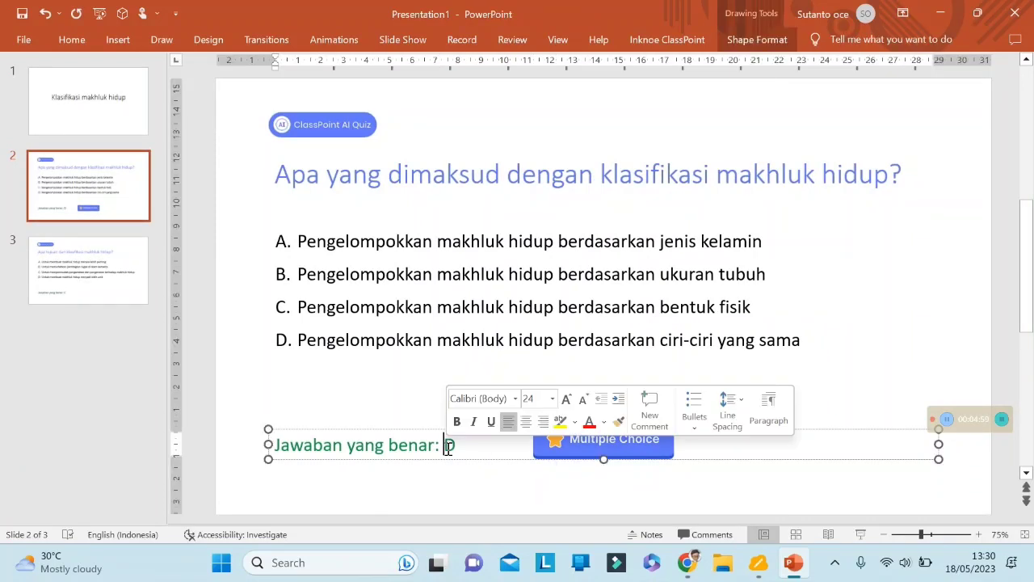
pyautogui.click(430, 429)
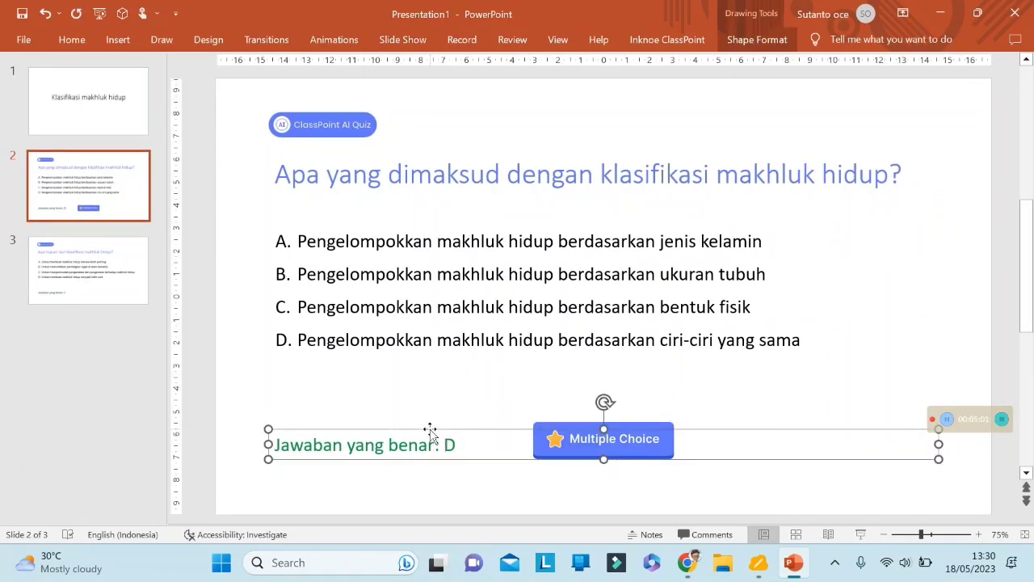
pyautogui.press('Delete')
# Start the slide show from the title slide "Klasifikasi makhluk hidup" and open ClassPoint AI.
pyautogui.click(110, 275)
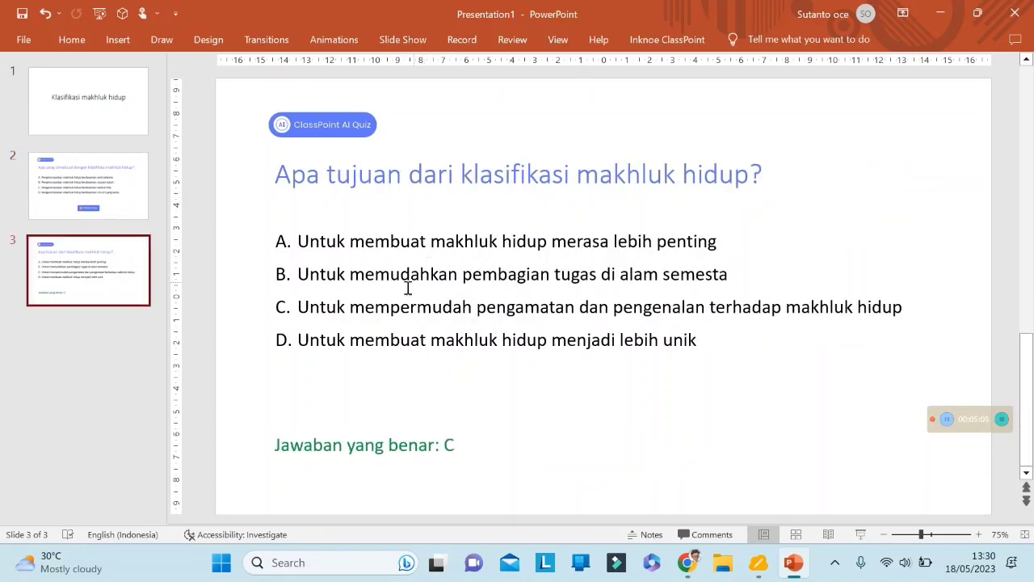
pyautogui.click(111, 314)
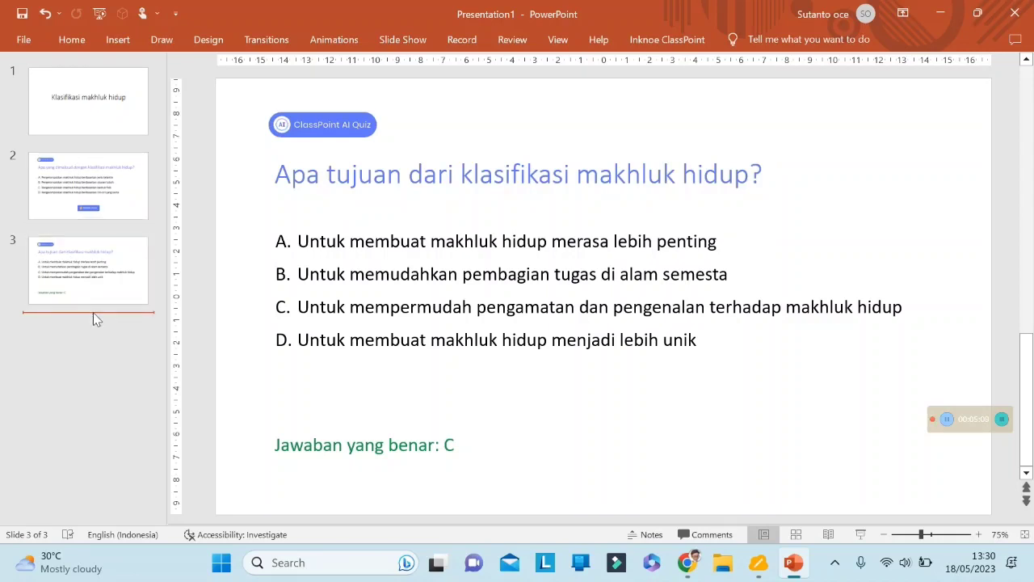
pyautogui.click(90, 120)
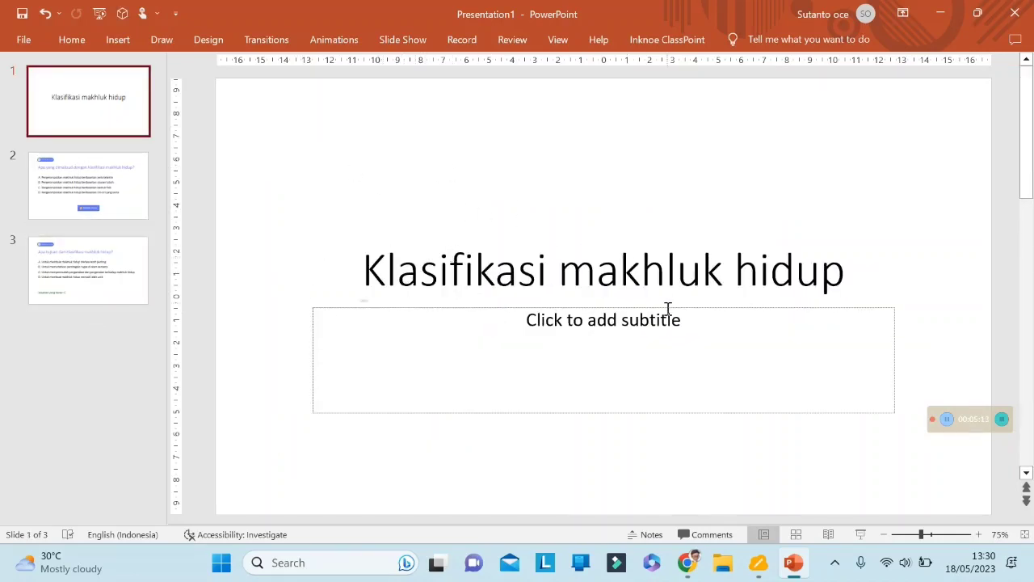
pyautogui.click(860, 534)
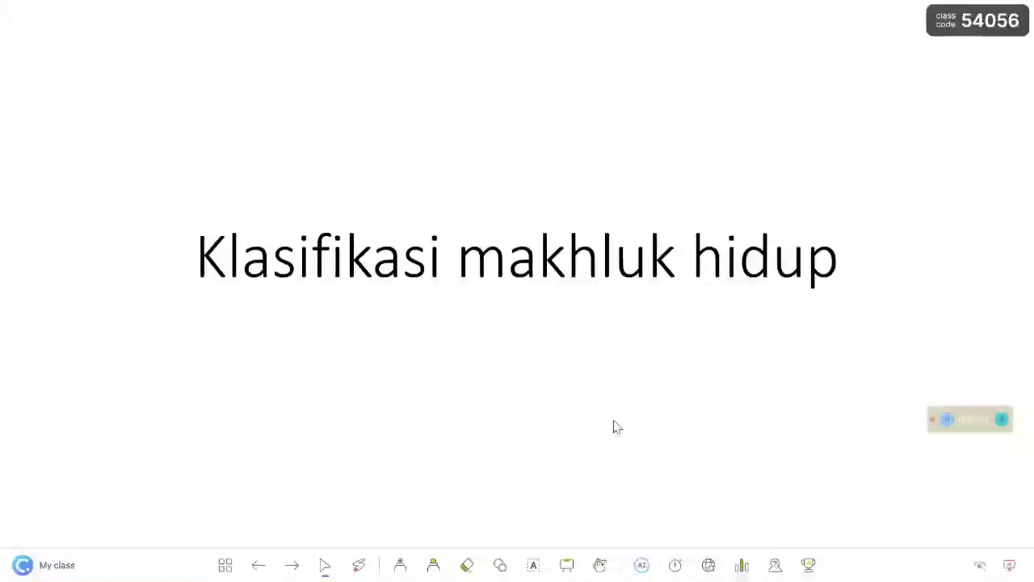
pyautogui.click(641, 567)
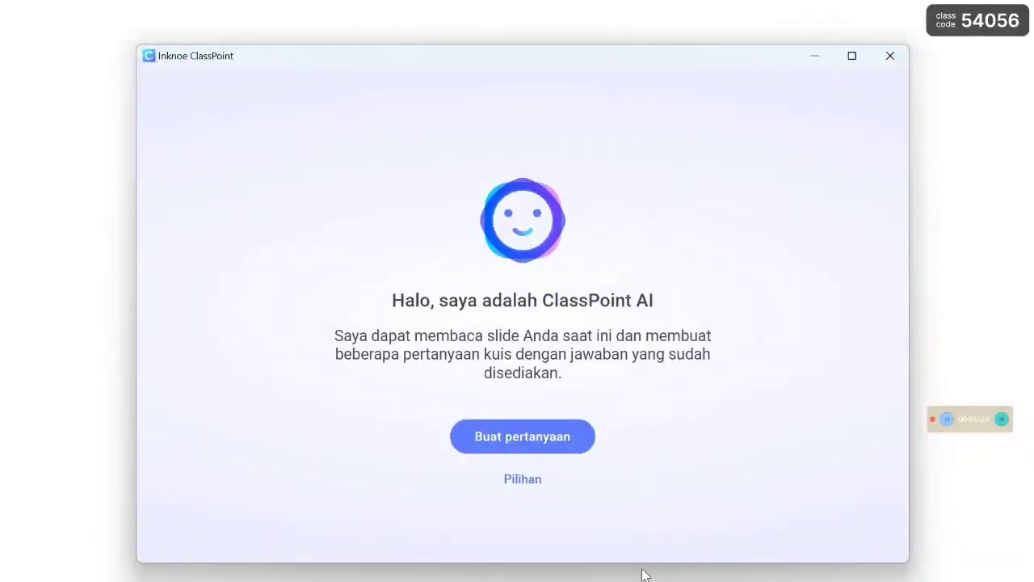
# Set the ClassPoint AI options to Fill in the Blanks questions at the Remember Bloom taxonomy level only.
pyautogui.click(522, 482)
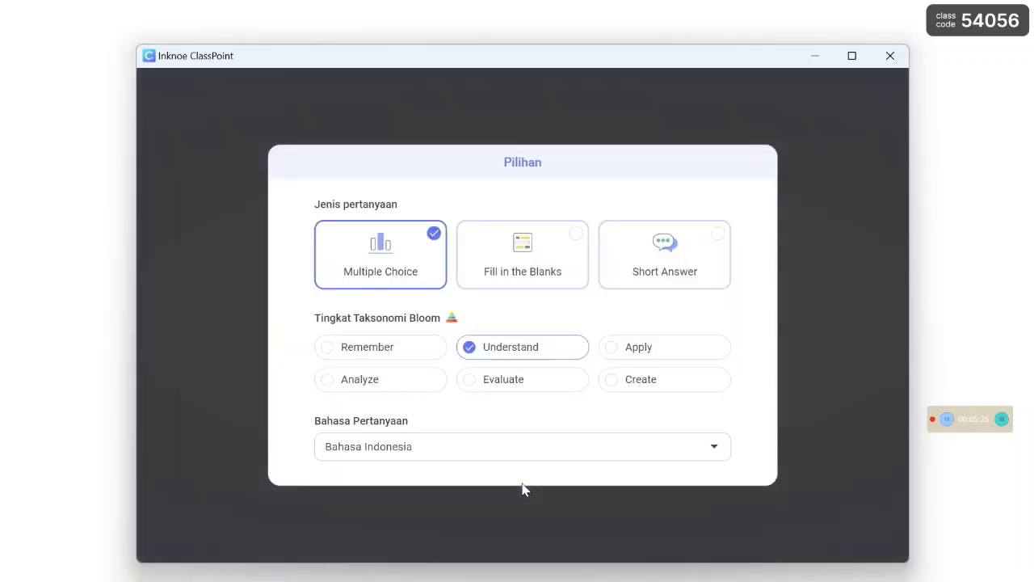
pyautogui.click(576, 236)
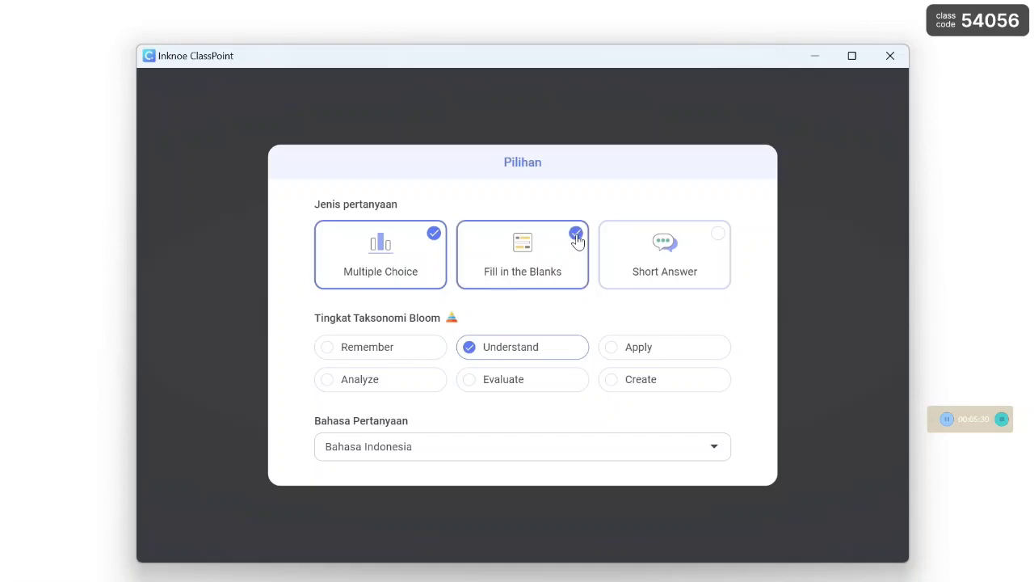
pyautogui.click(435, 236)
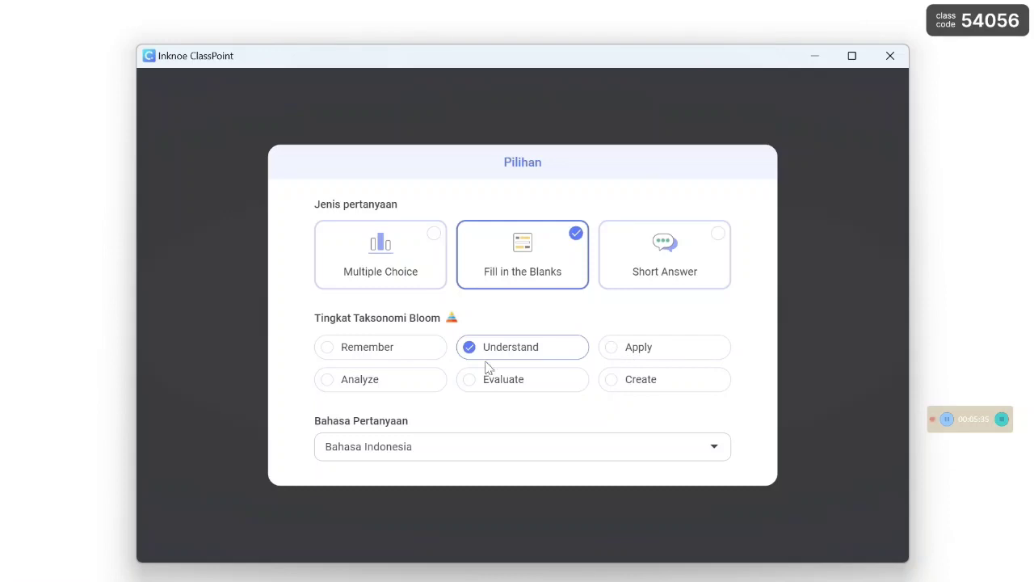
pyautogui.click(366, 356)
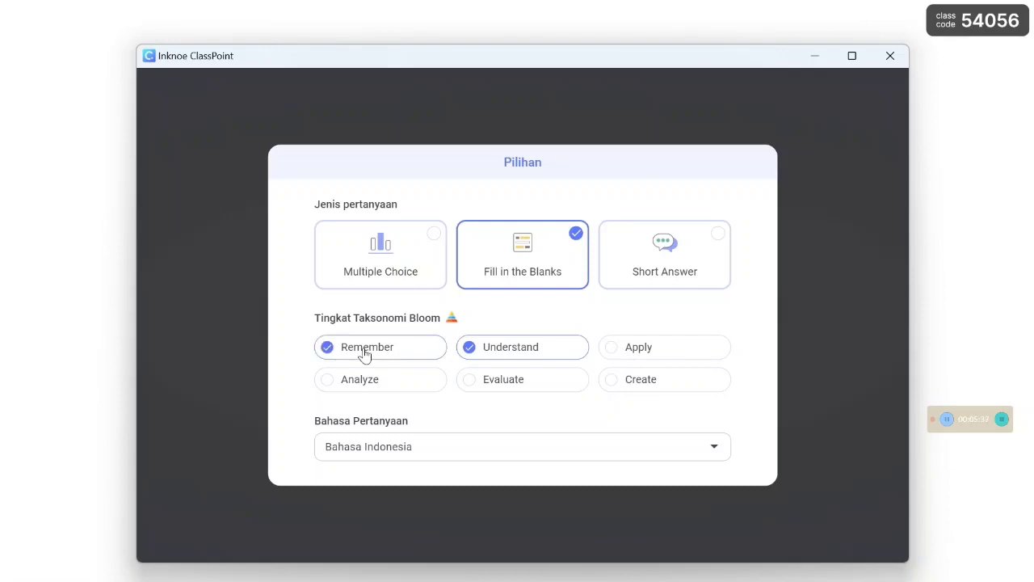
pyautogui.click(467, 352)
pyautogui.click(856, 390)
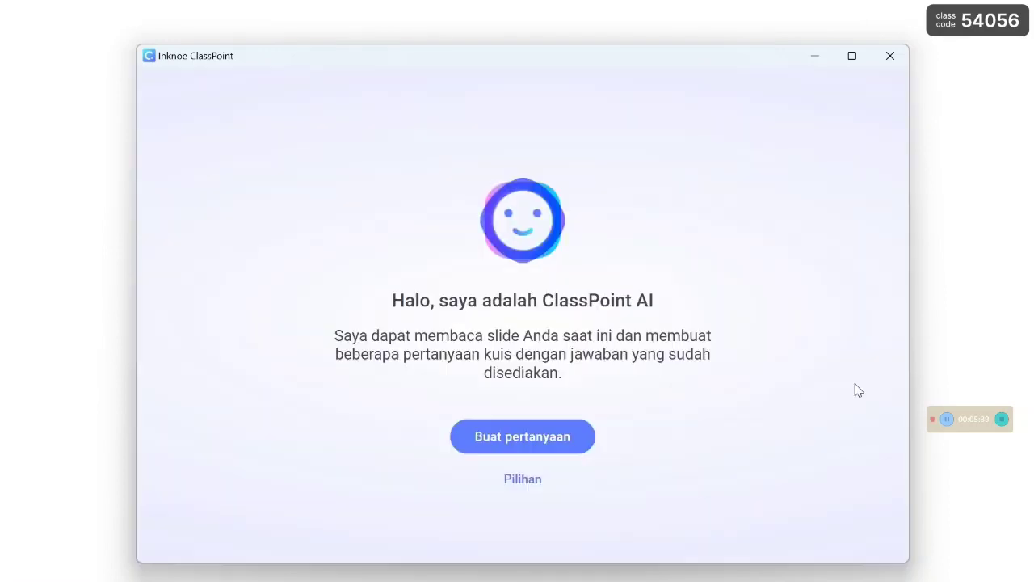
# Generate a fill-in-the-blank quiz question and reveal its correct answer.
pyautogui.click(564, 445)
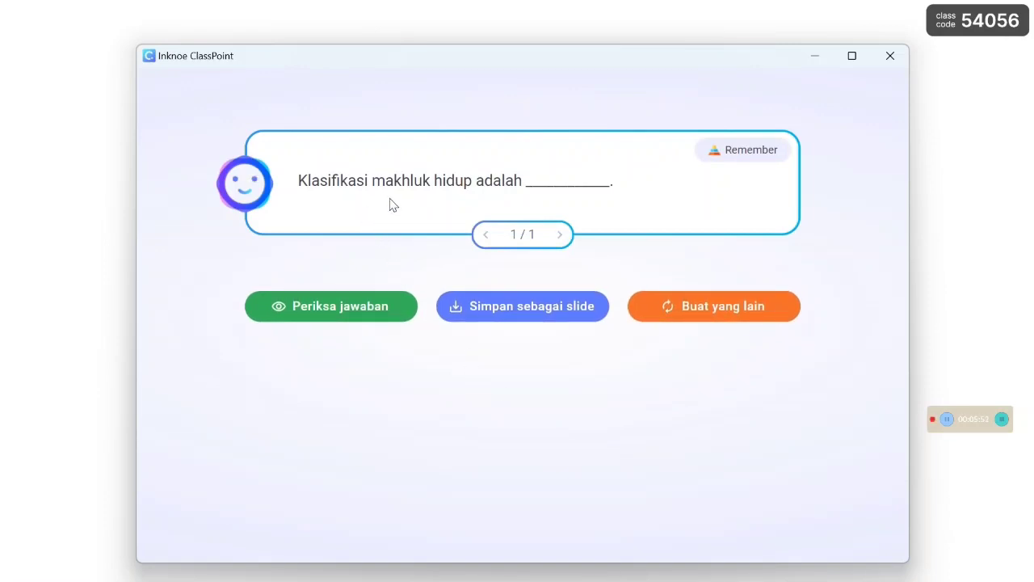
pyautogui.click(360, 308)
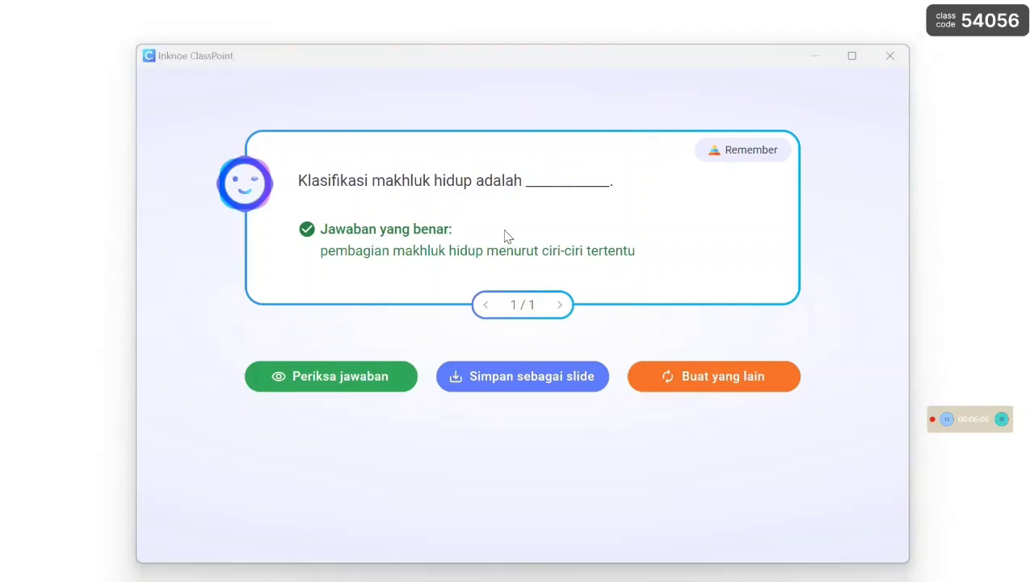
# Generate another fill-in-the-blank question, save it as a new slide, and close the ClassPoint AI window.
pyautogui.click(712, 387)
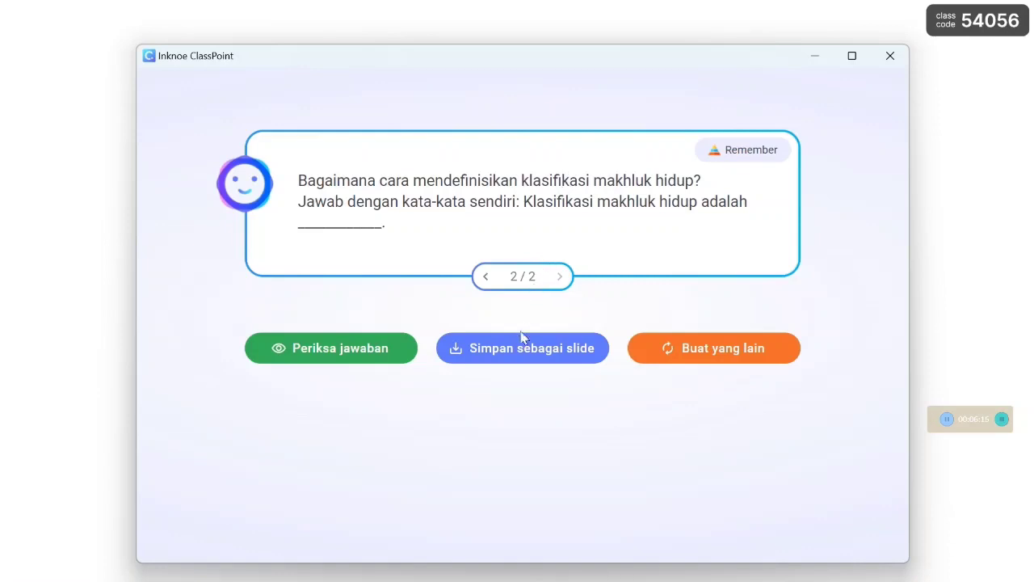
pyautogui.click(518, 354)
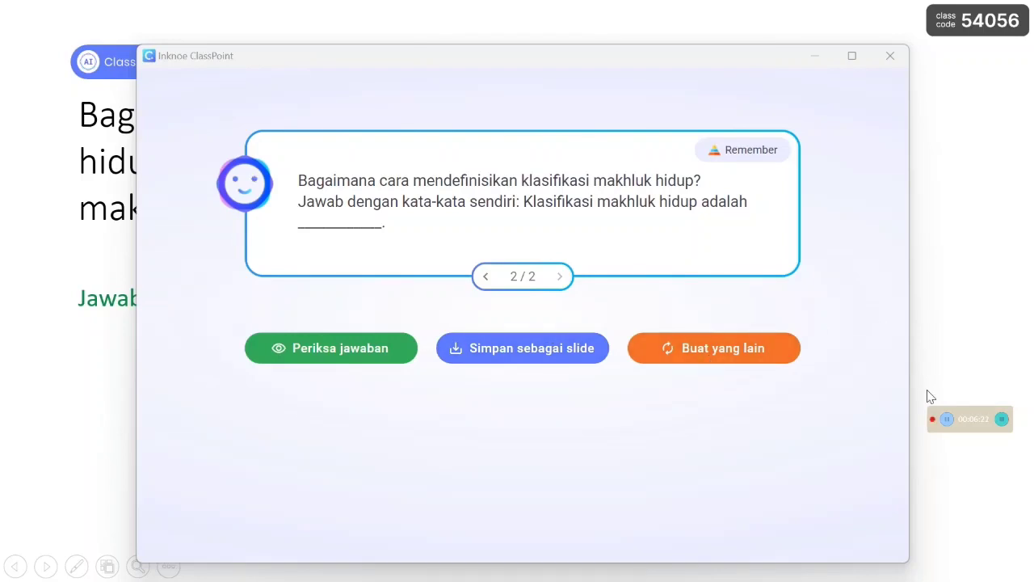
pyautogui.click(808, 56)
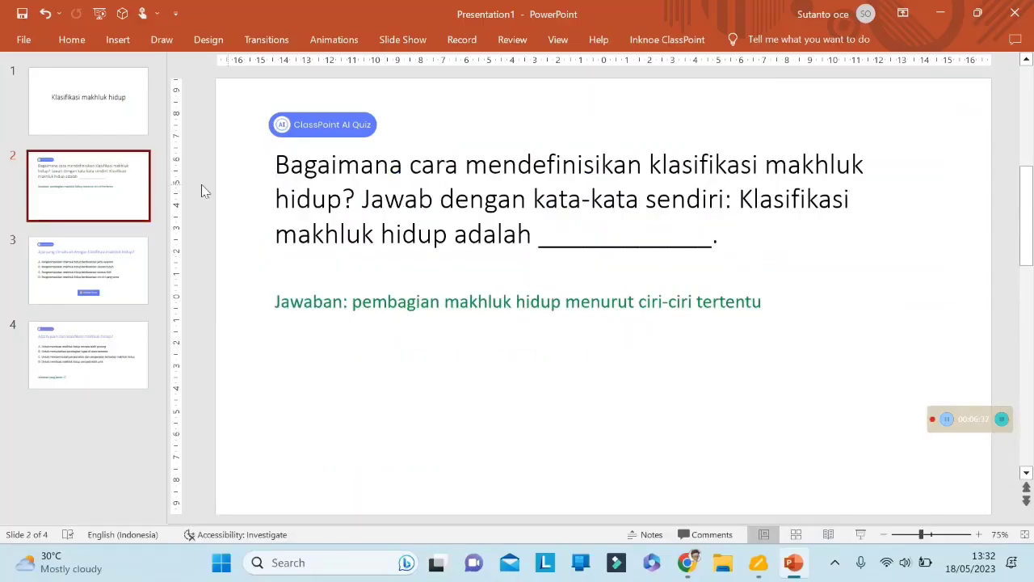